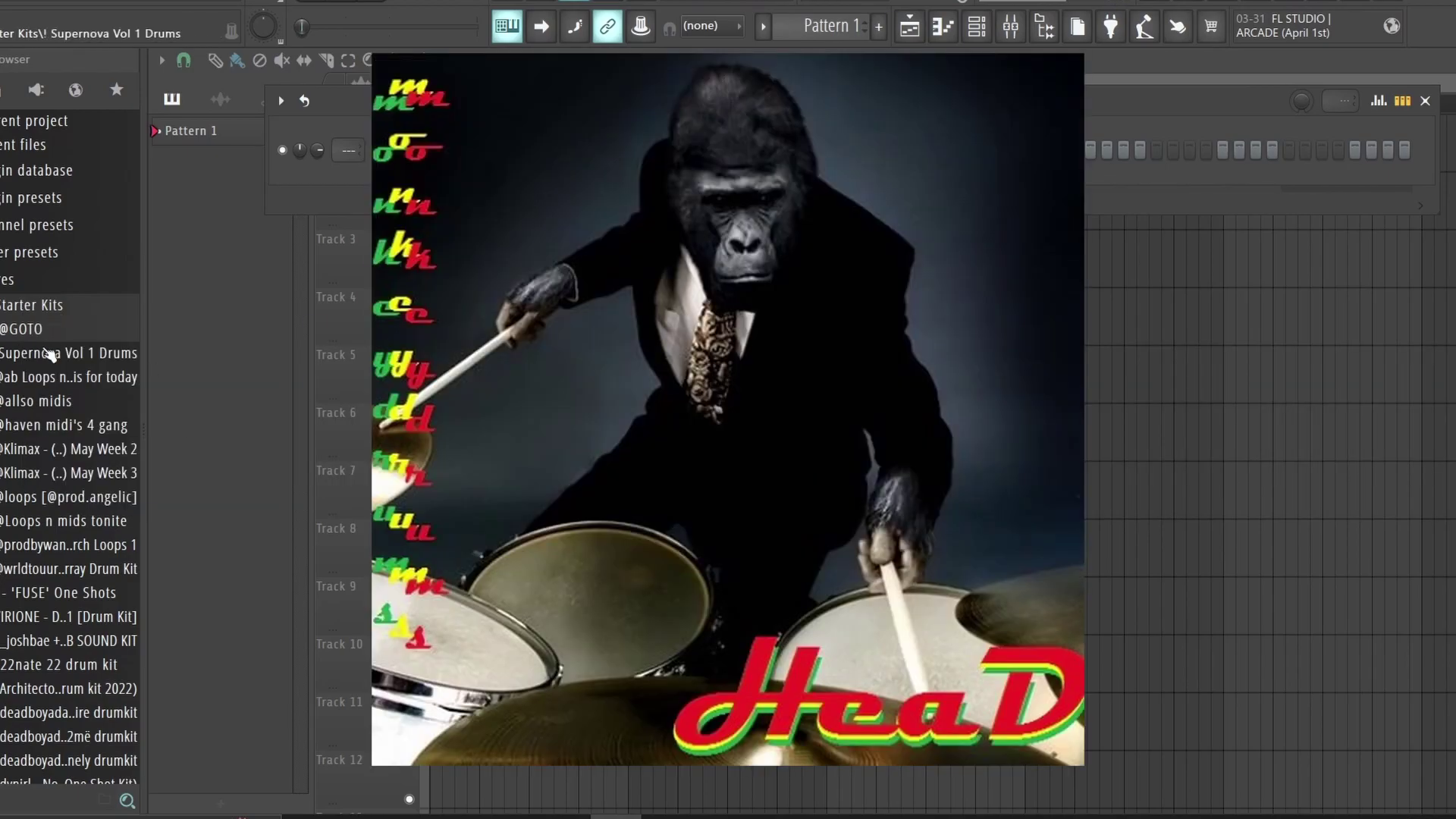
{"action": "left_click", "coordinate": [44, 331]}
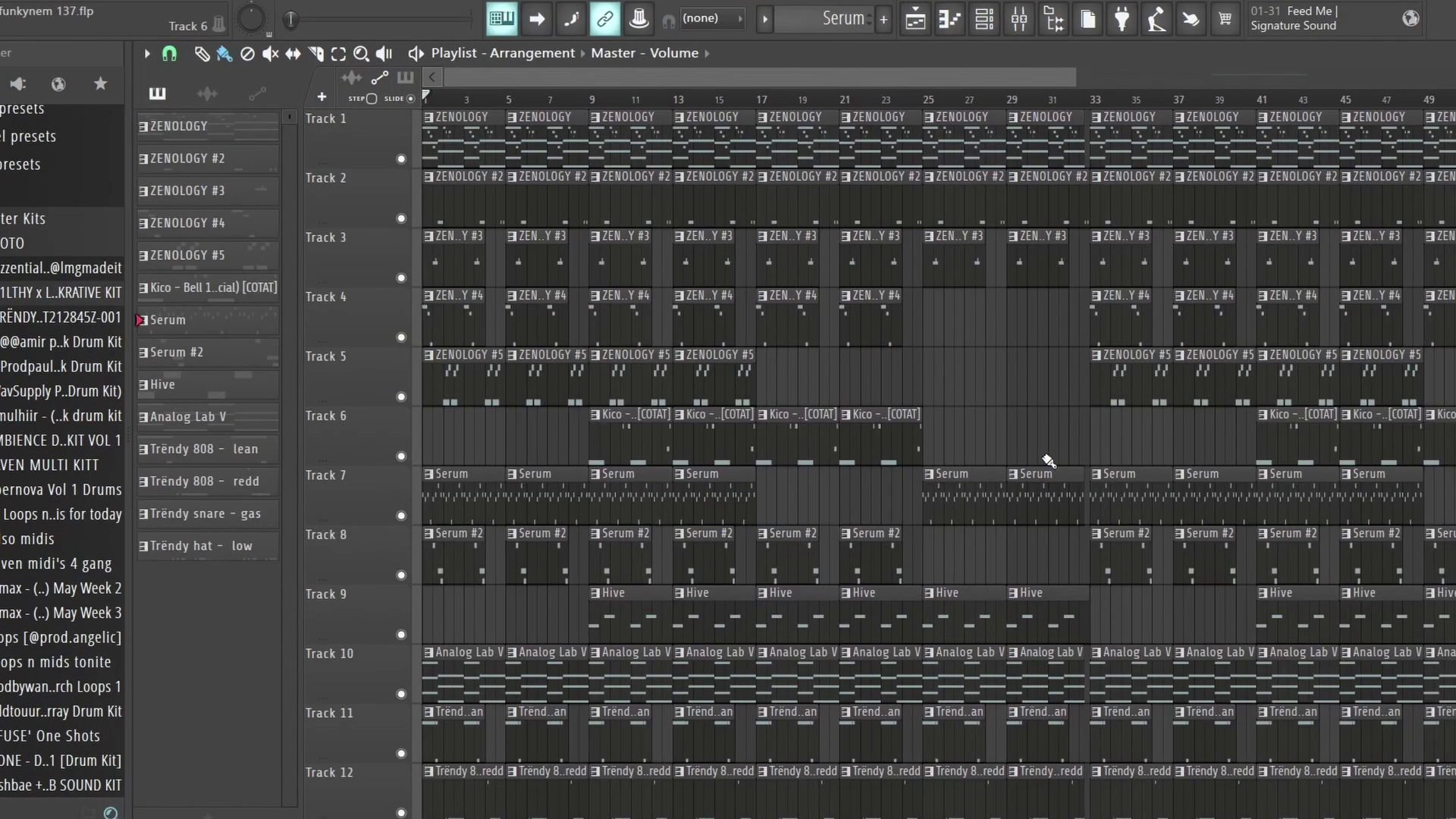
{"action": "scroll", "coordinate": [822, 585], "scroll_direction": "down", "scroll_amount": 3, "text": "ctrl"}
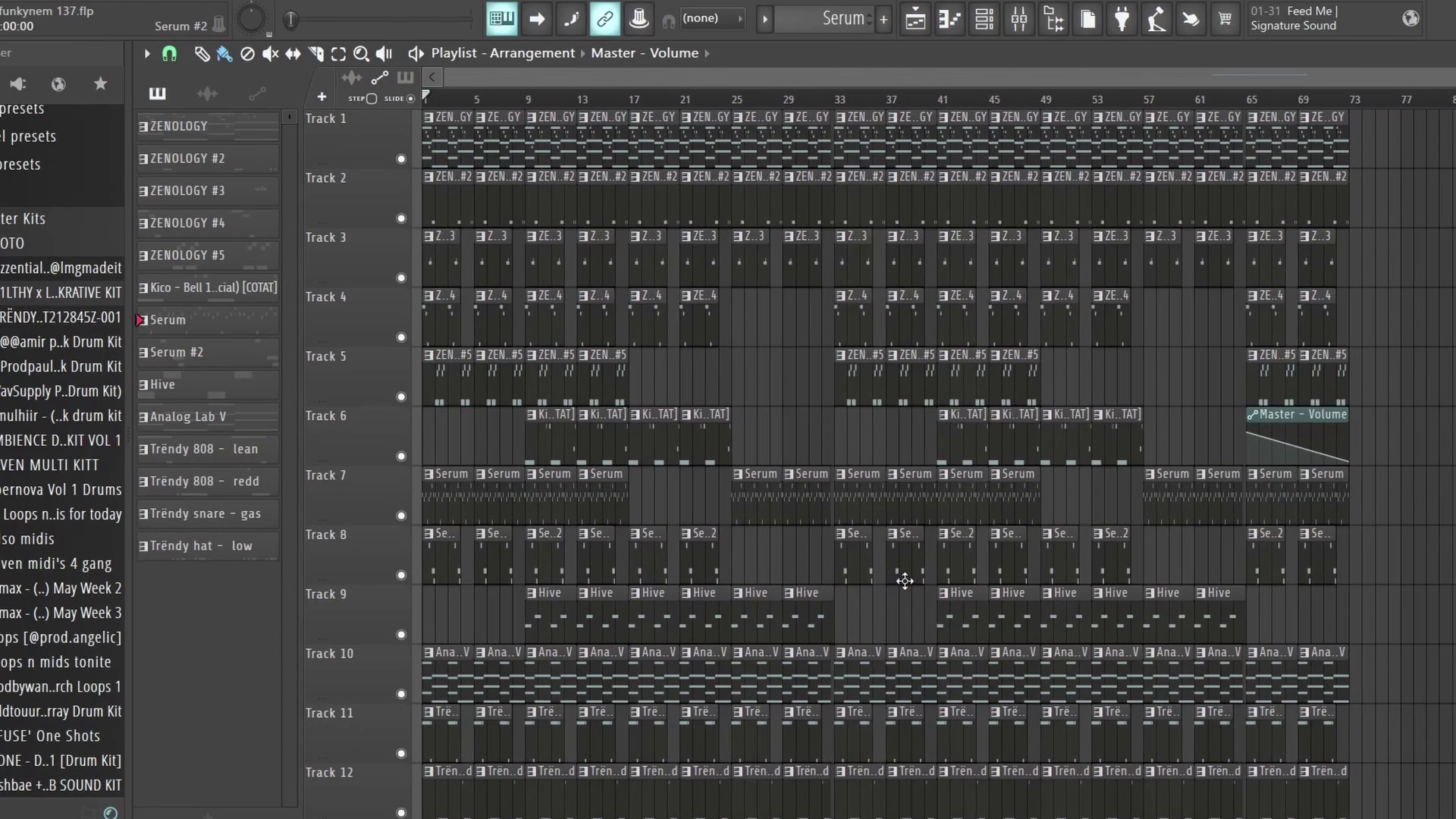
{"action": "scroll", "coordinate": [425, 578], "scroll_direction": "up", "scroll_amount": 8, "text": "ctrl"}
{"action": "scroll", "coordinate": [329, 545], "scroll_direction": "down", "scroll_amount": 4}
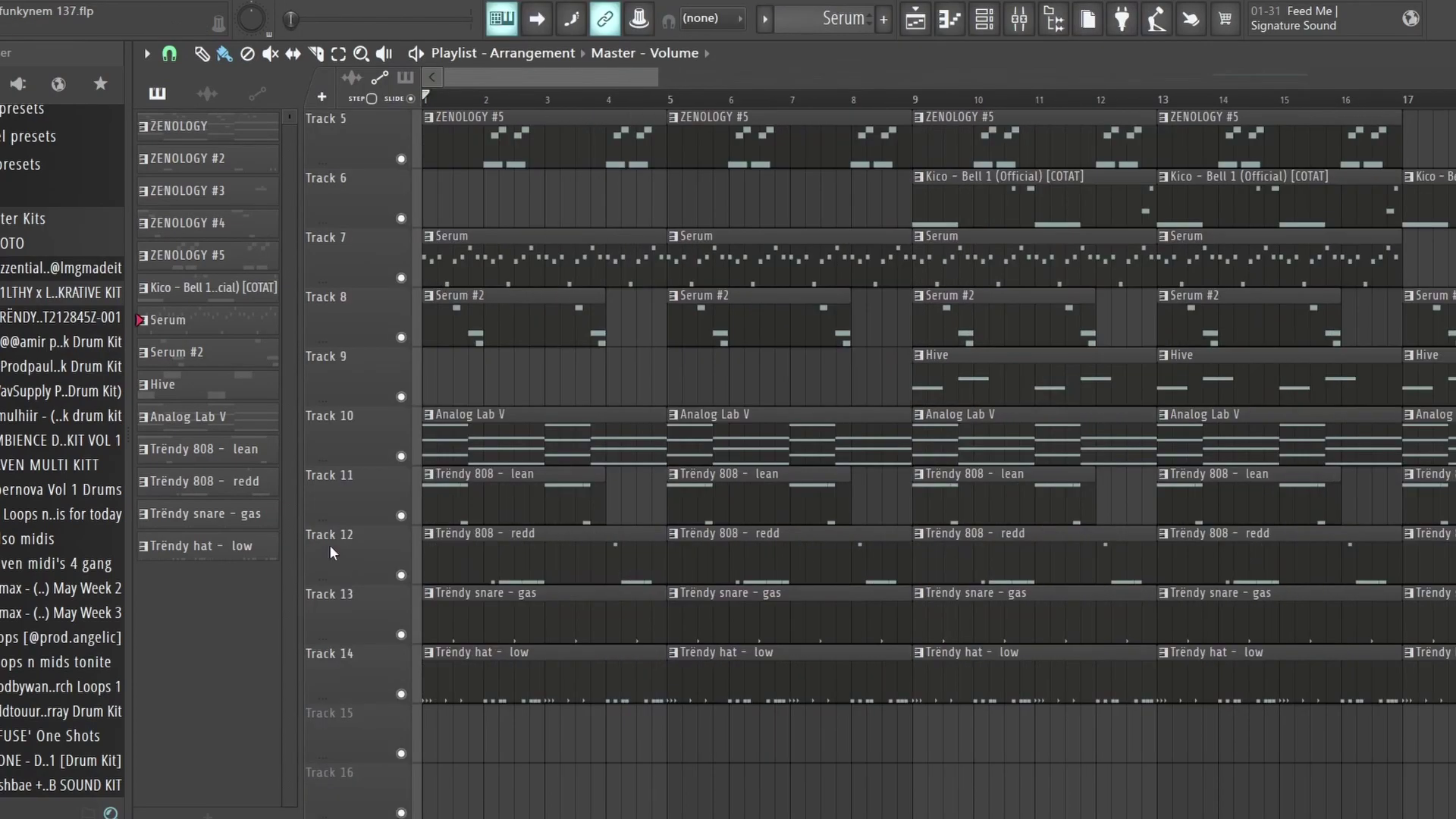
{"action": "scroll", "coordinate": [449, 536], "scroll_direction": "up", "scroll_amount": 4}
{"action": "scroll", "coordinate": [422, 433], "scroll_direction": "down", "scroll_amount": 3}
{"action": "scroll", "coordinate": [422, 432], "scroll_direction": "up", "scroll_amount": 2, "text": "ctrl"}
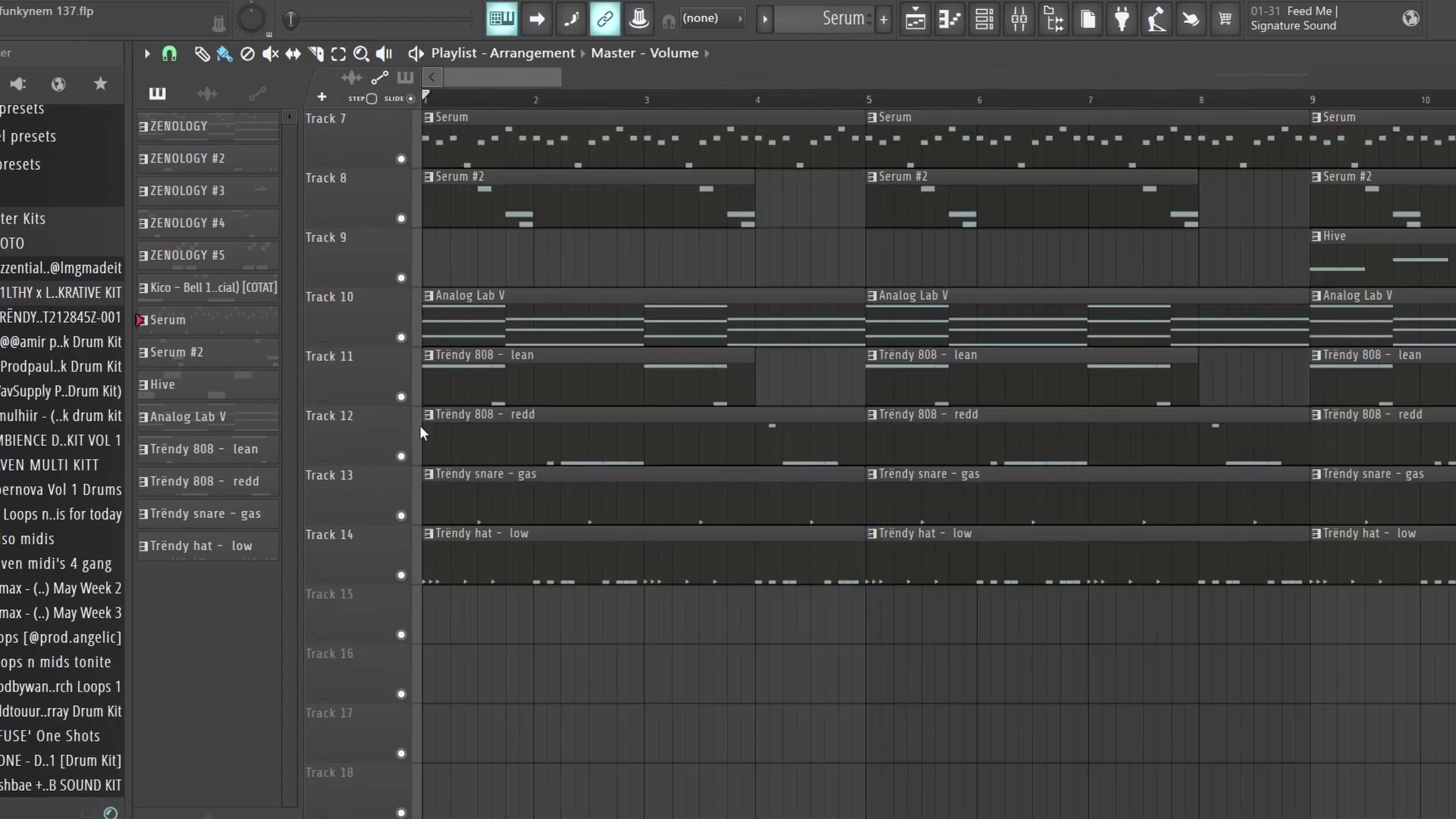
Look through the contents of the 3k Drum Kit and F1LTHY x LUKRATIVE KIT folders in the sample browser.
{"action": "left_click", "coordinate": [61, 342]}
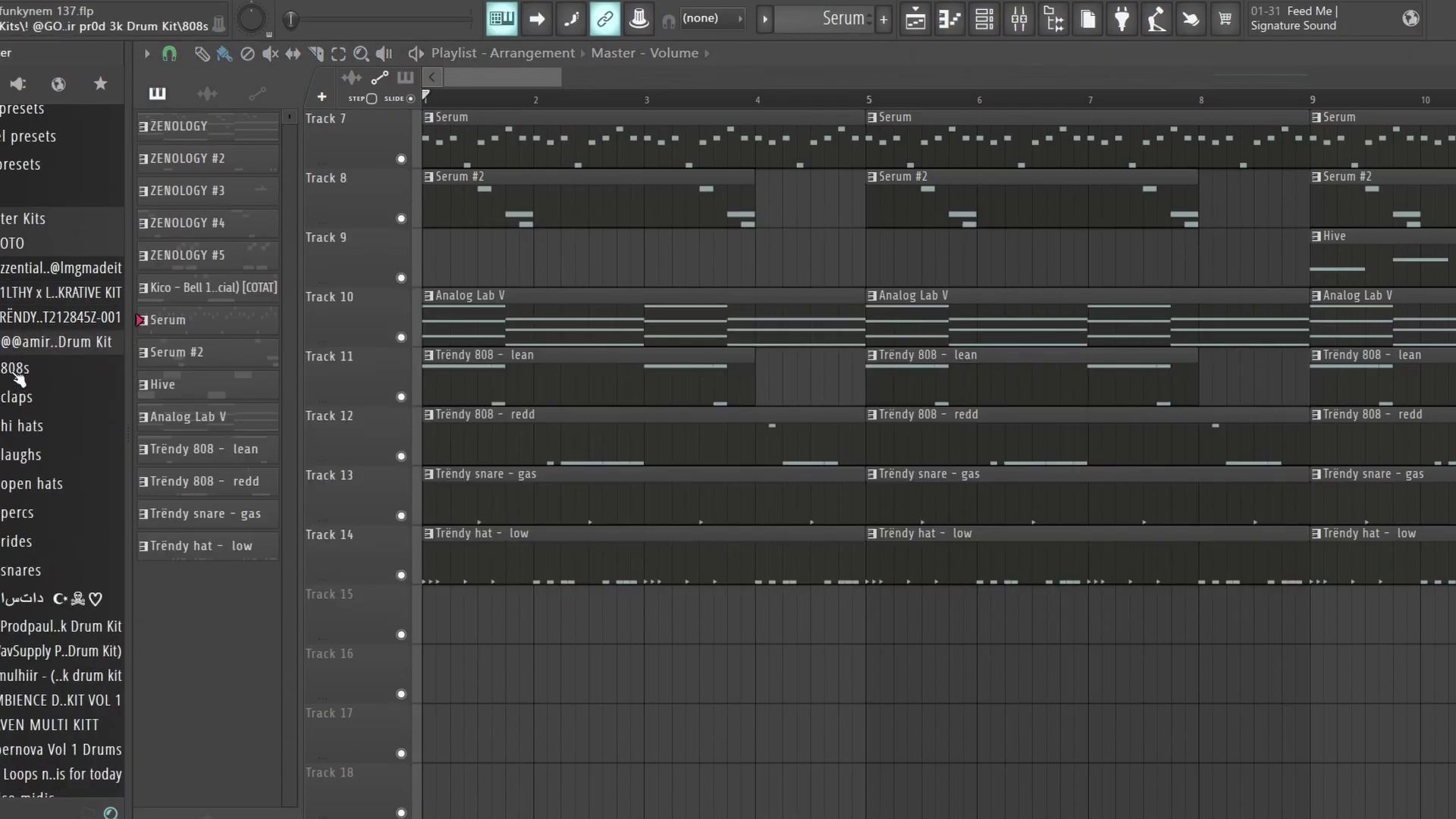
{"action": "left_click", "coordinate": [23, 342]}
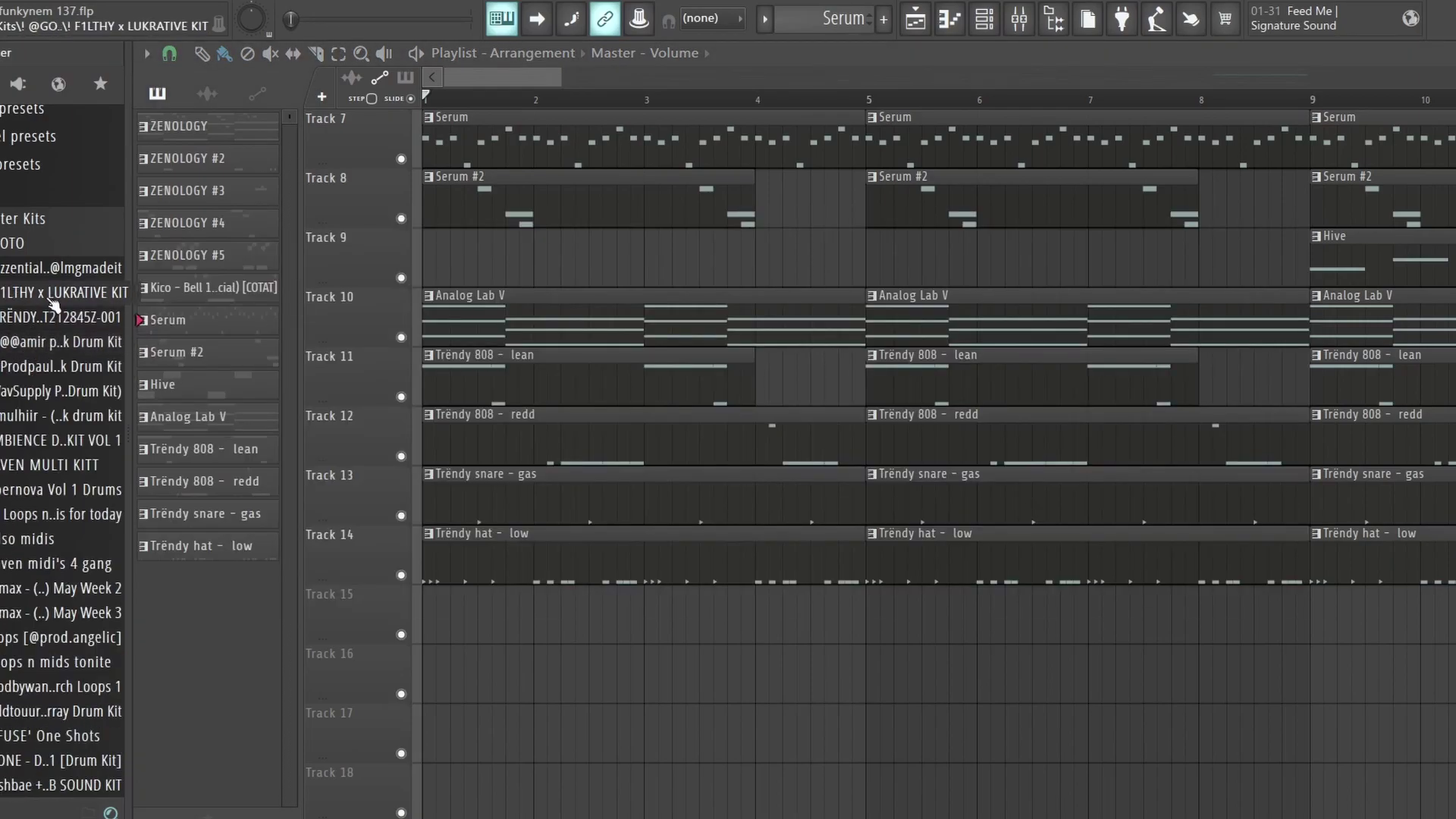
{"action": "left_click", "coordinate": [23, 292]}
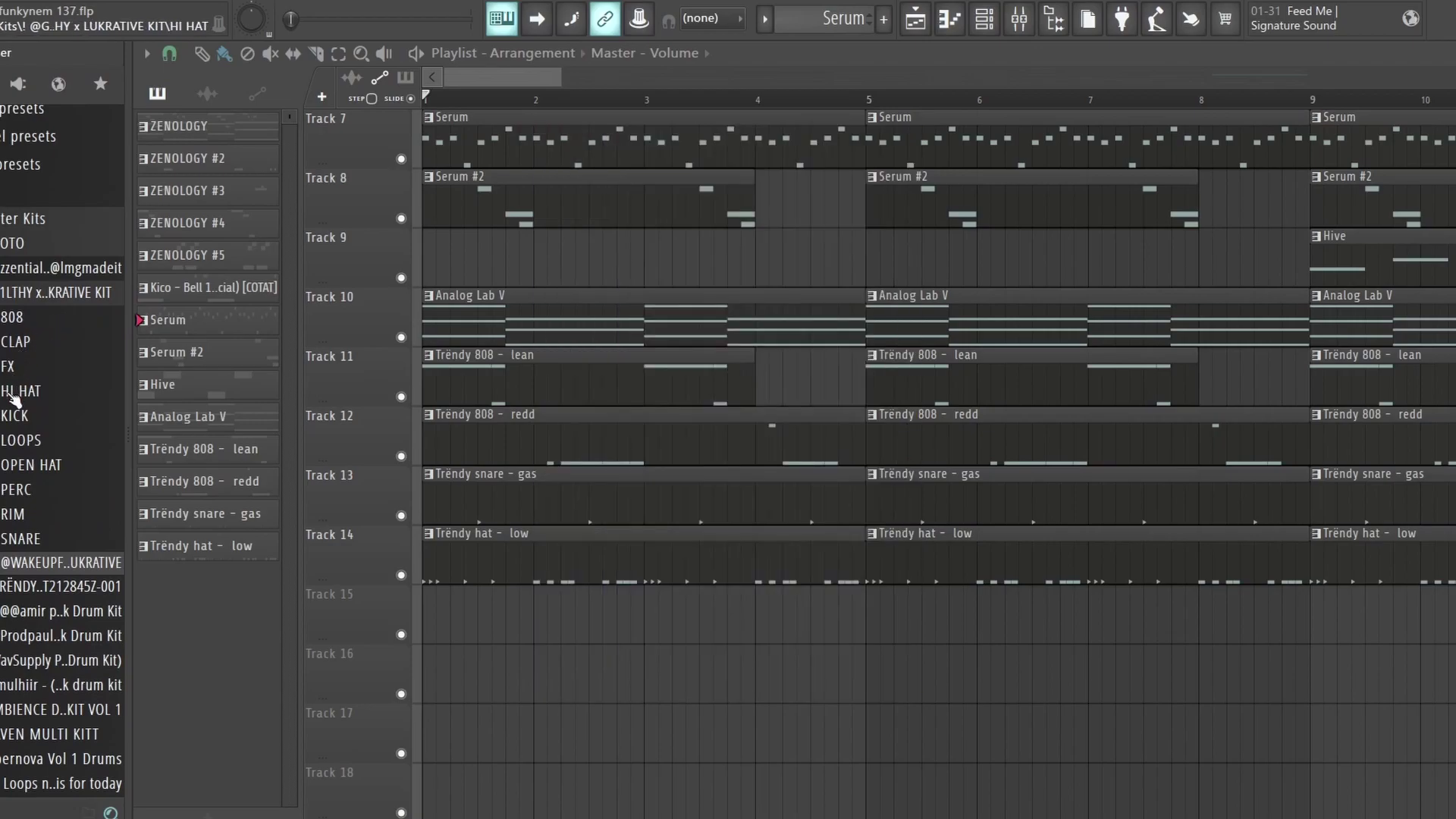
{"action": "left_click", "coordinate": [22, 292]}
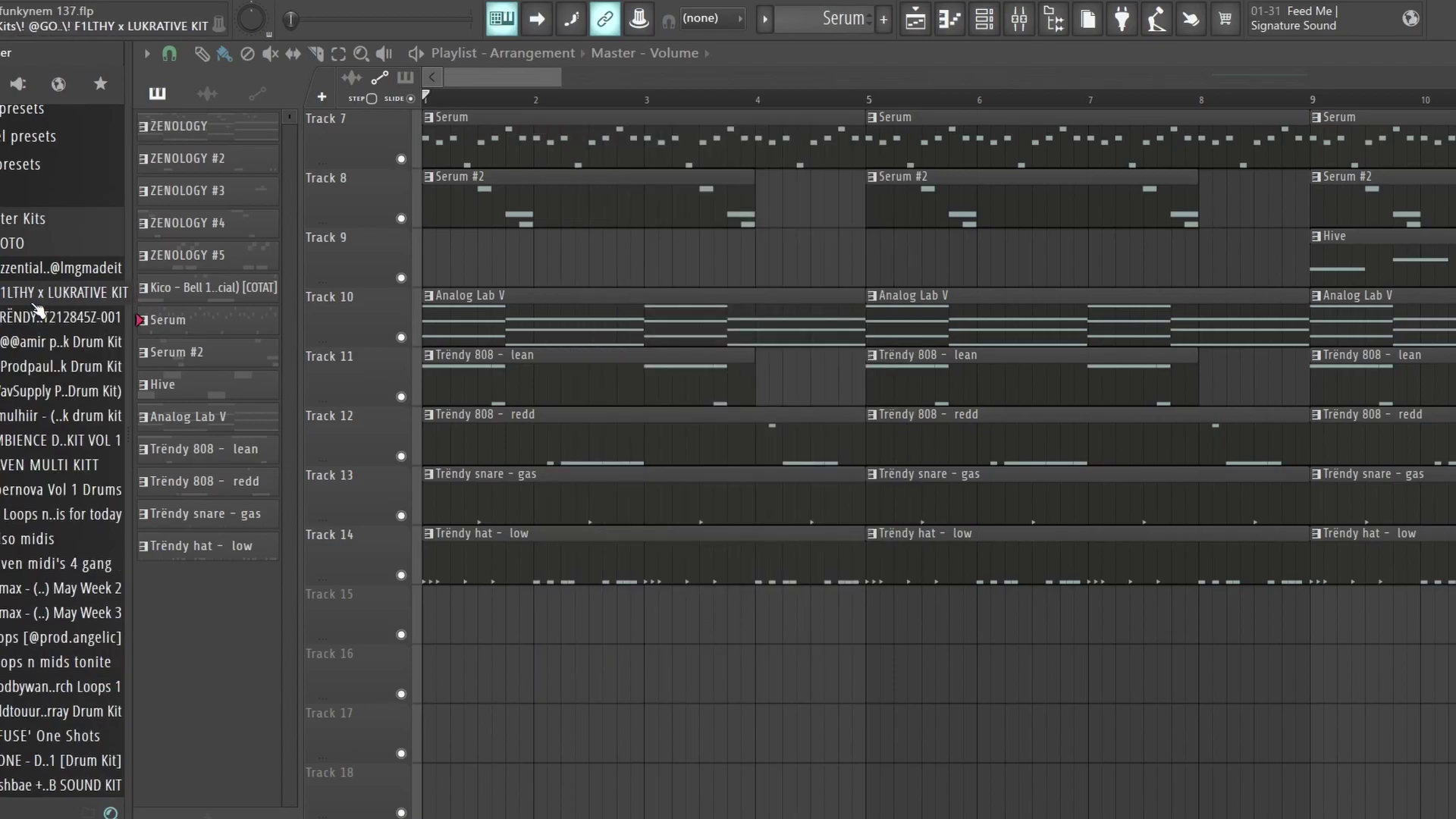
{"action": "left_click", "coordinate": [28, 343]}
{"action": "left_click", "coordinate": [27, 345]}
{"action": "left_click", "coordinate": [26, 351]}
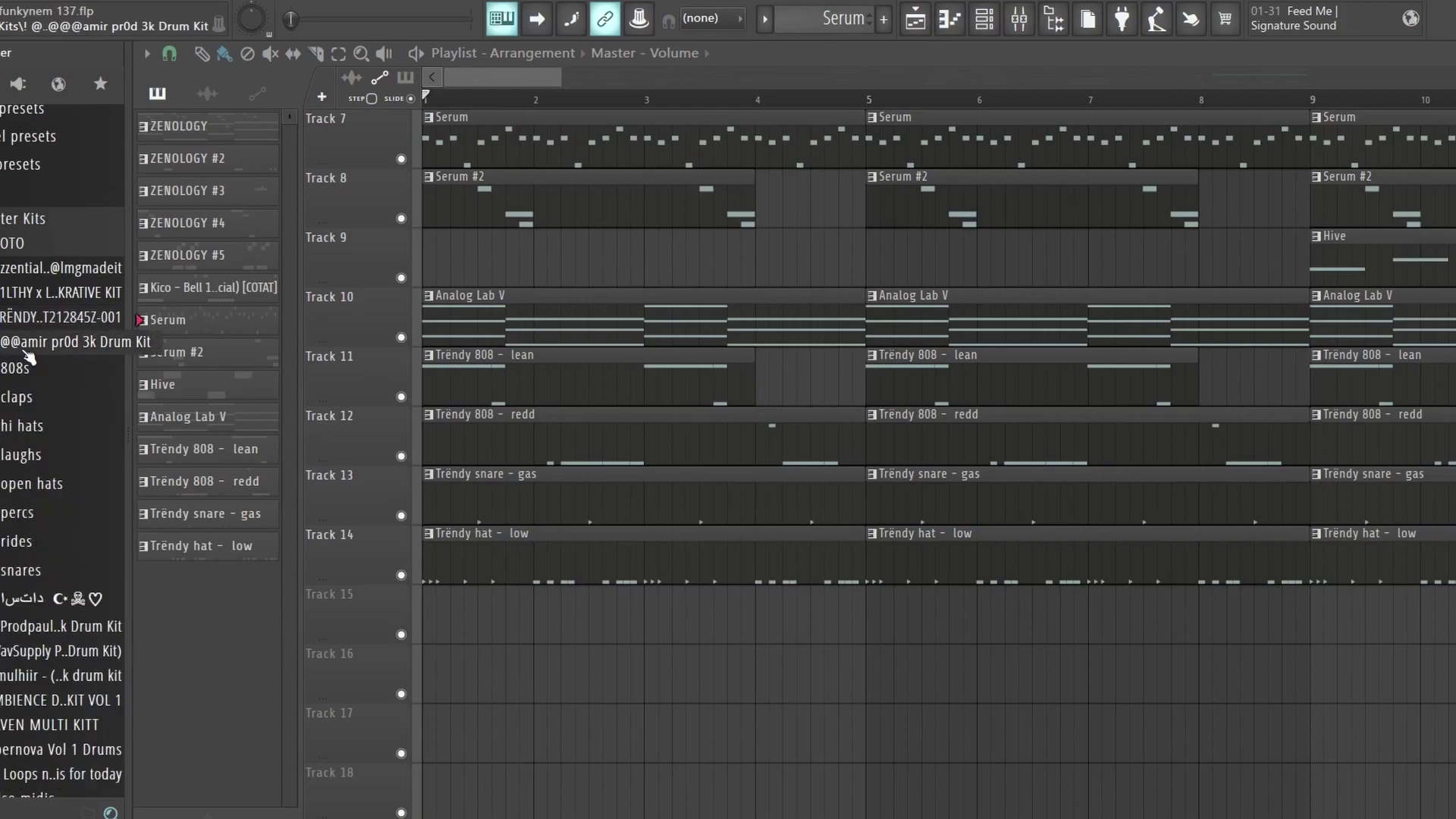
{"action": "left_click", "coordinate": [26, 351]}
Examine the melody and drum clip layout across tracks 1 to 14 over the whole song length.
{"action": "scroll", "coordinate": [647, 552], "scroll_direction": "up", "scroll_amount": 6}
{"action": "scroll", "coordinate": [645, 553], "scroll_direction": "down", "scroll_amount": 4}
{"action": "scroll", "coordinate": [644, 553], "scroll_direction": "down", "scroll_amount": 5}
{"action": "scroll", "coordinate": [374, 461], "scroll_direction": "down", "scroll_amount": 6}
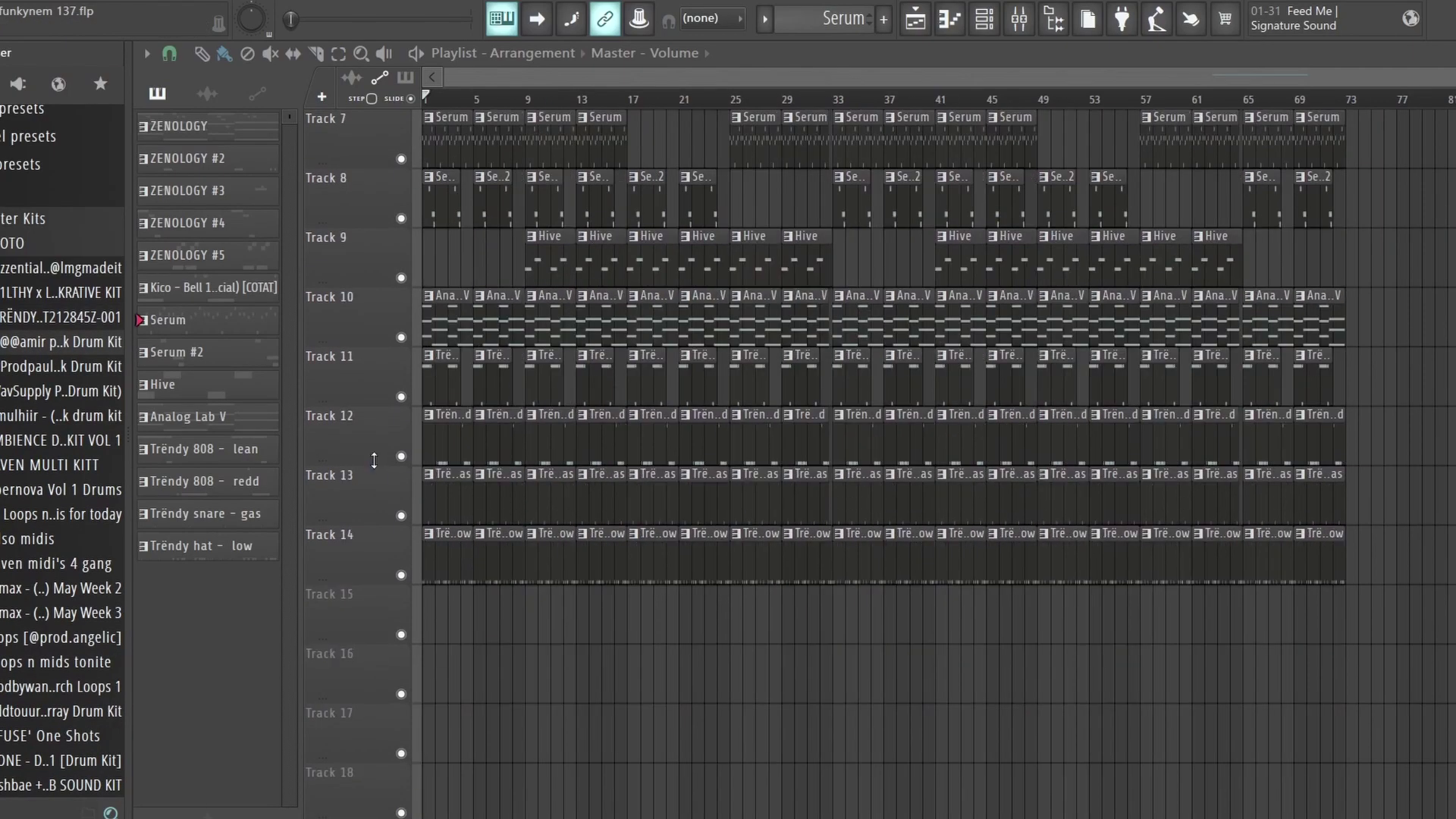
{"action": "scroll", "coordinate": [367, 429], "scroll_direction": "up", "scroll_amount": 7}
{"action": "scroll", "coordinate": [407, 452], "scroll_direction": "up", "scroll_amount": 6}
{"action": "scroll", "coordinate": [869, 364], "scroll_direction": "down", "scroll_amount": 6}
{"action": "scroll", "coordinate": [869, 364], "scroll_direction": "down", "scroll_amount": 4}
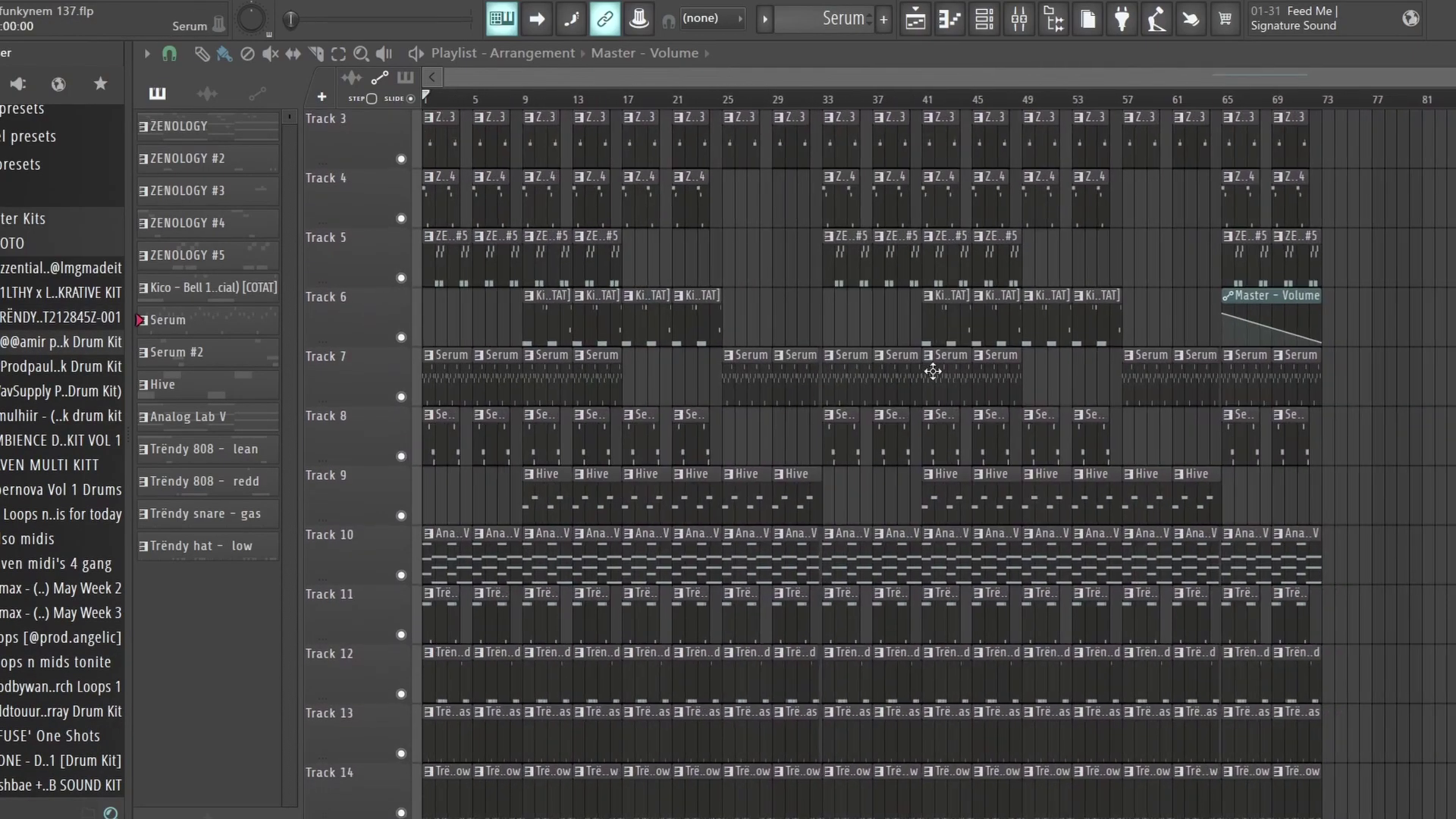
{"action": "scroll", "coordinate": [697, 373], "scroll_direction": "up", "scroll_amount": 8}
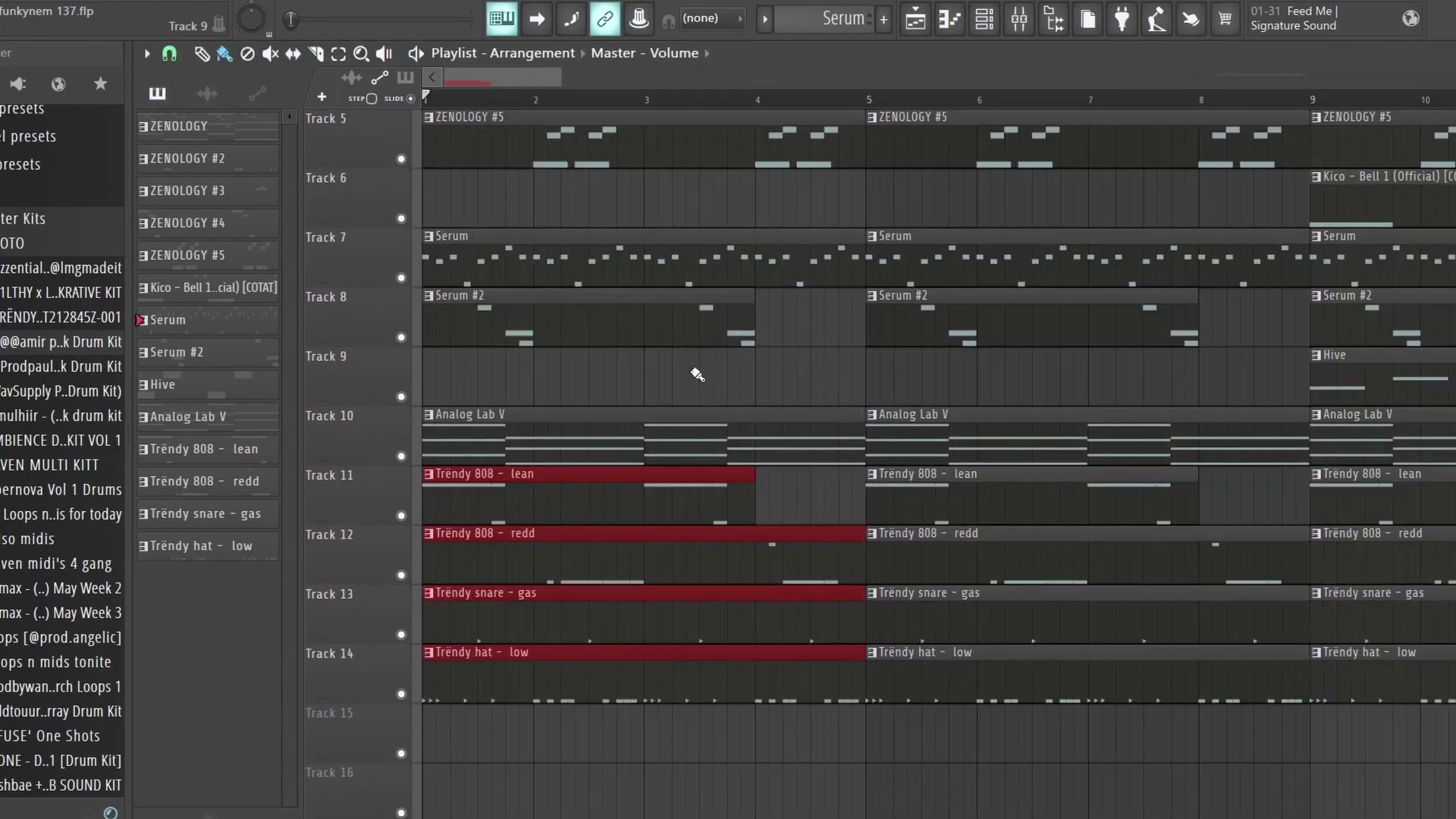
{"action": "scroll", "coordinate": [539, 485], "scroll_direction": "down", "scroll_amount": 1}
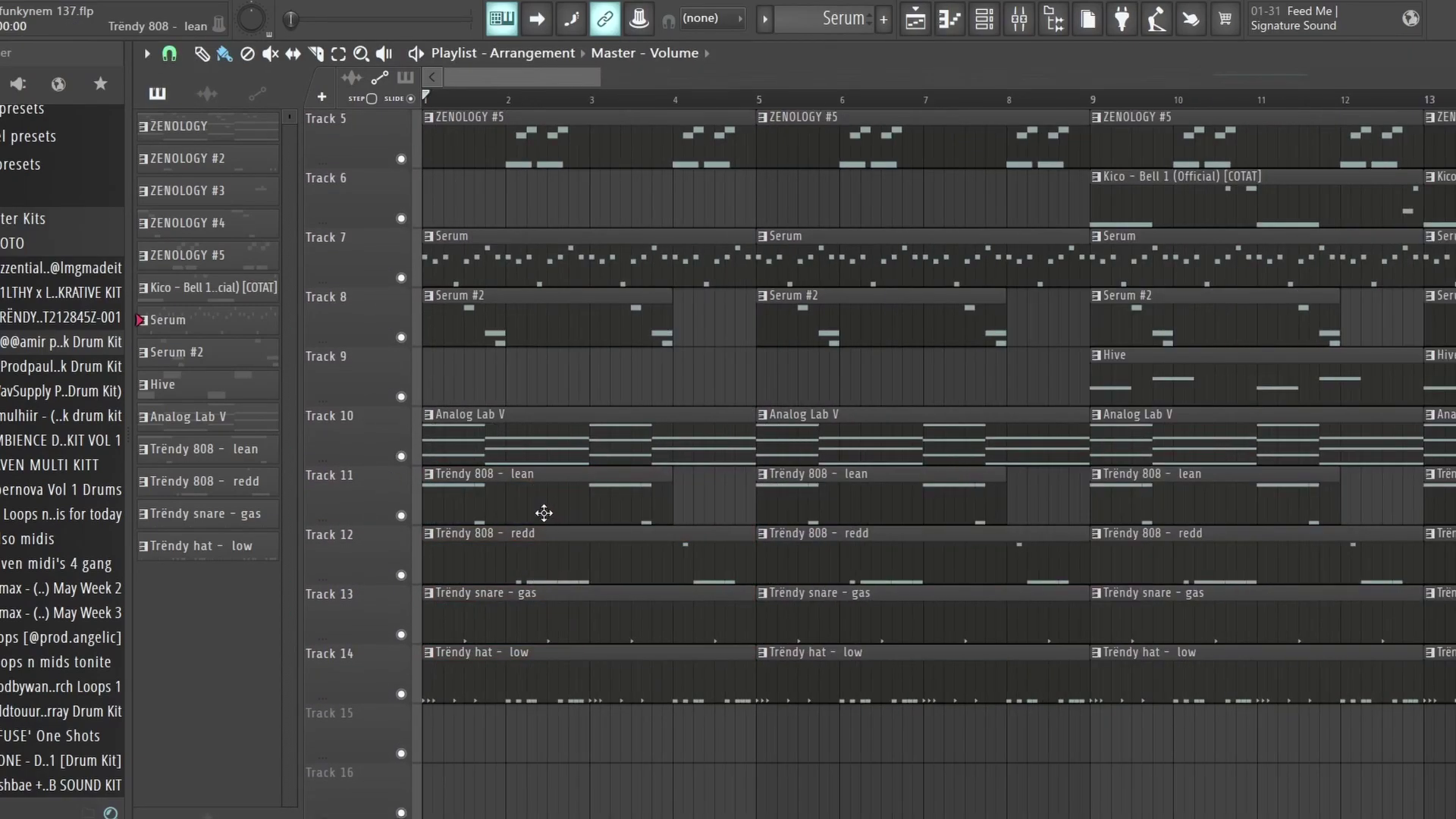
Select the first 808, snare and hat clips on tracks 11 to 14.
{"action": "scroll", "coordinate": [543, 510], "scroll_direction": "down", "scroll_amount": 3}
{"action": "left_click_drag", "start_coordinate": [546, 510], "coordinate": [410, 751]}
{"action": "scroll", "coordinate": [337, 622], "scroll_direction": "up", "scroll_amount": 4}
{"action": "scroll", "coordinate": [553, 510], "scroll_direction": "down", "scroll_amount": 2}
{"action": "left_click_drag", "start_coordinate": [662, 706], "coordinate": [453, 405]}
{"action": "scroll", "coordinate": [432, 569], "scroll_direction": "up", "scroll_amount": 4}
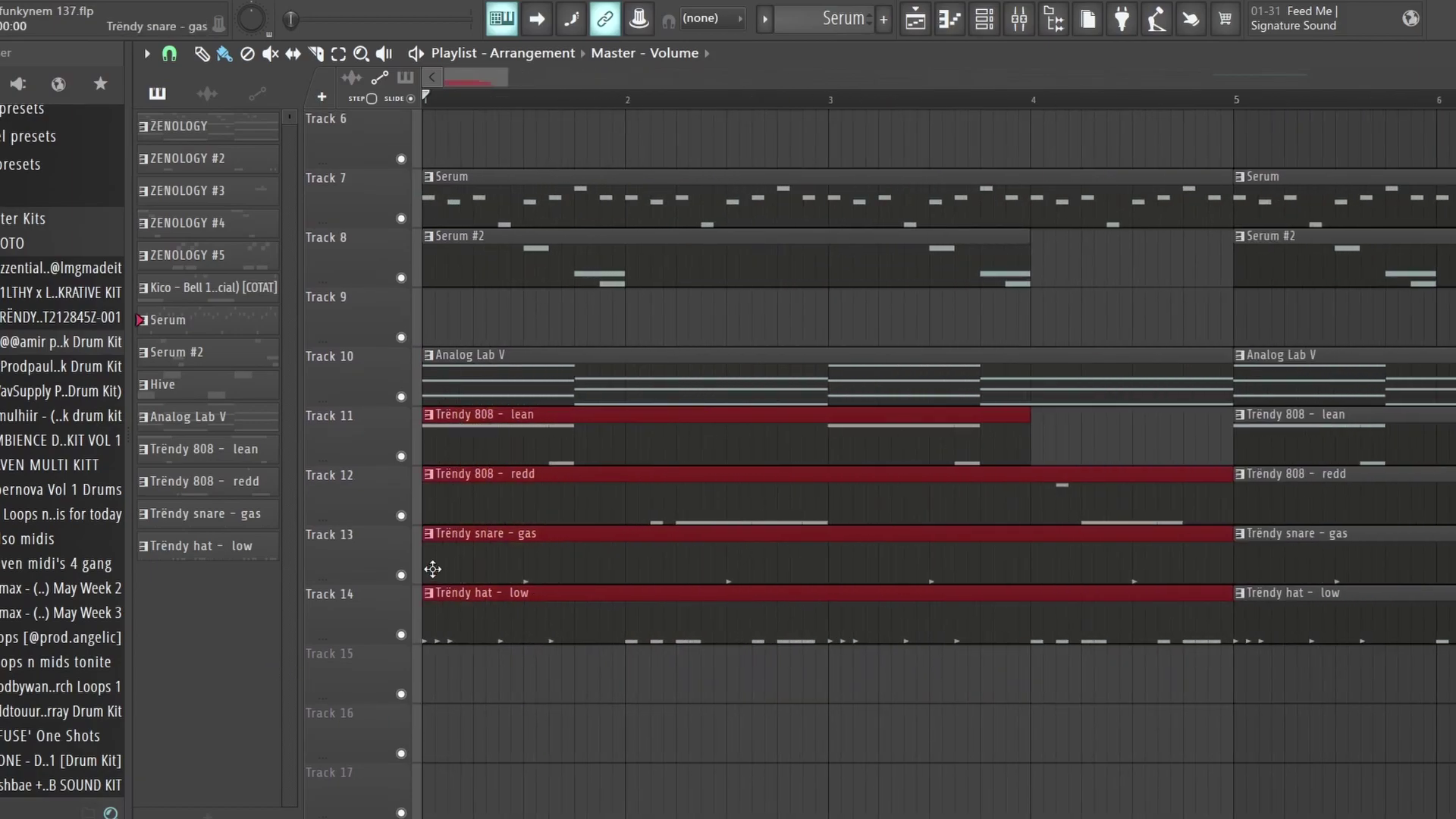
Solo the drum tracks 11 to 14 and play back the 808s, snare and hat together.
{"action": "left_click", "coordinate": [401, 456], "text": "ctrl"}
{"action": "left_click", "coordinate": [401, 516]}
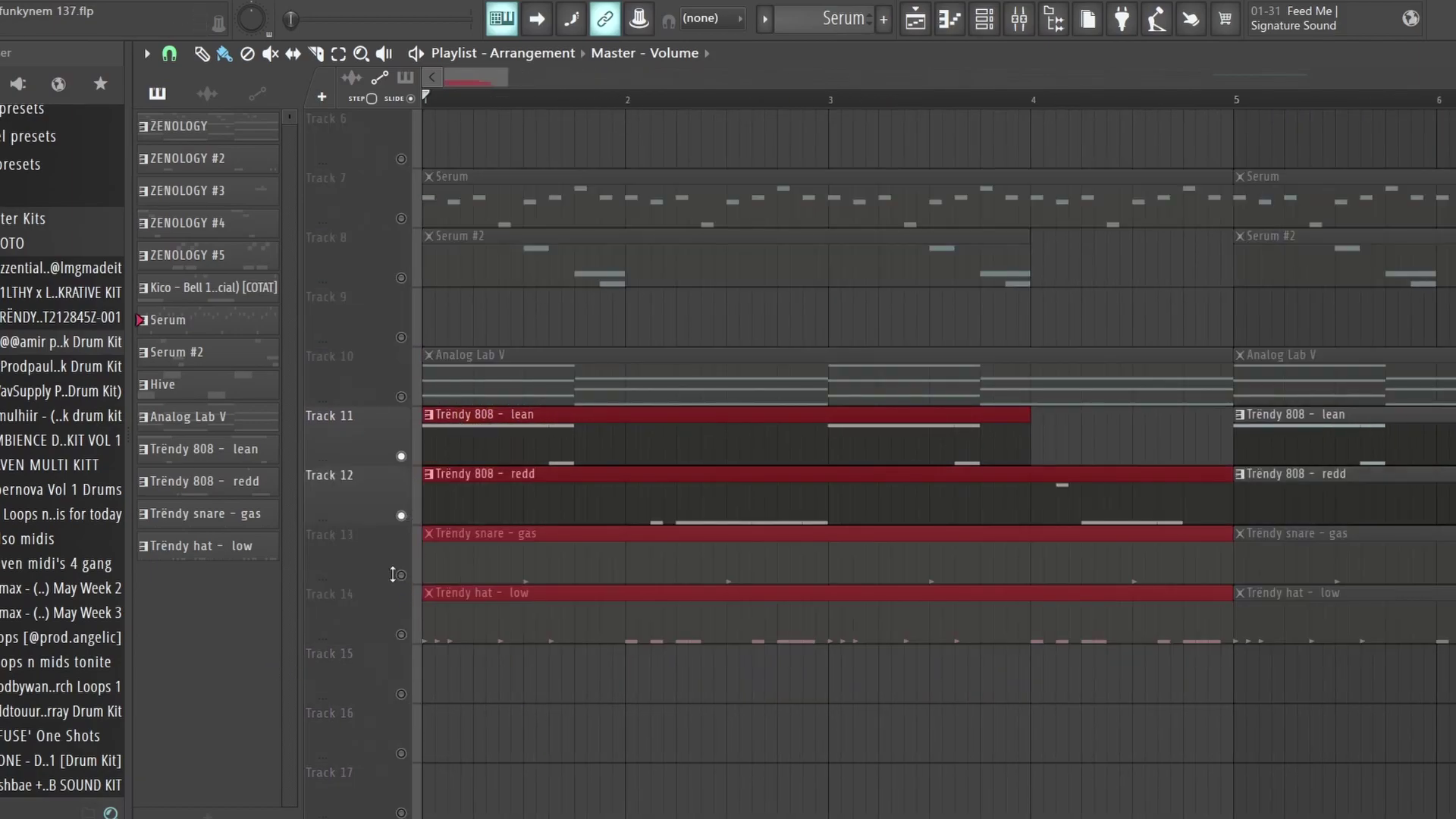
{"action": "left_click", "coordinate": [401, 575]}
{"action": "left_click", "coordinate": [401, 635]}
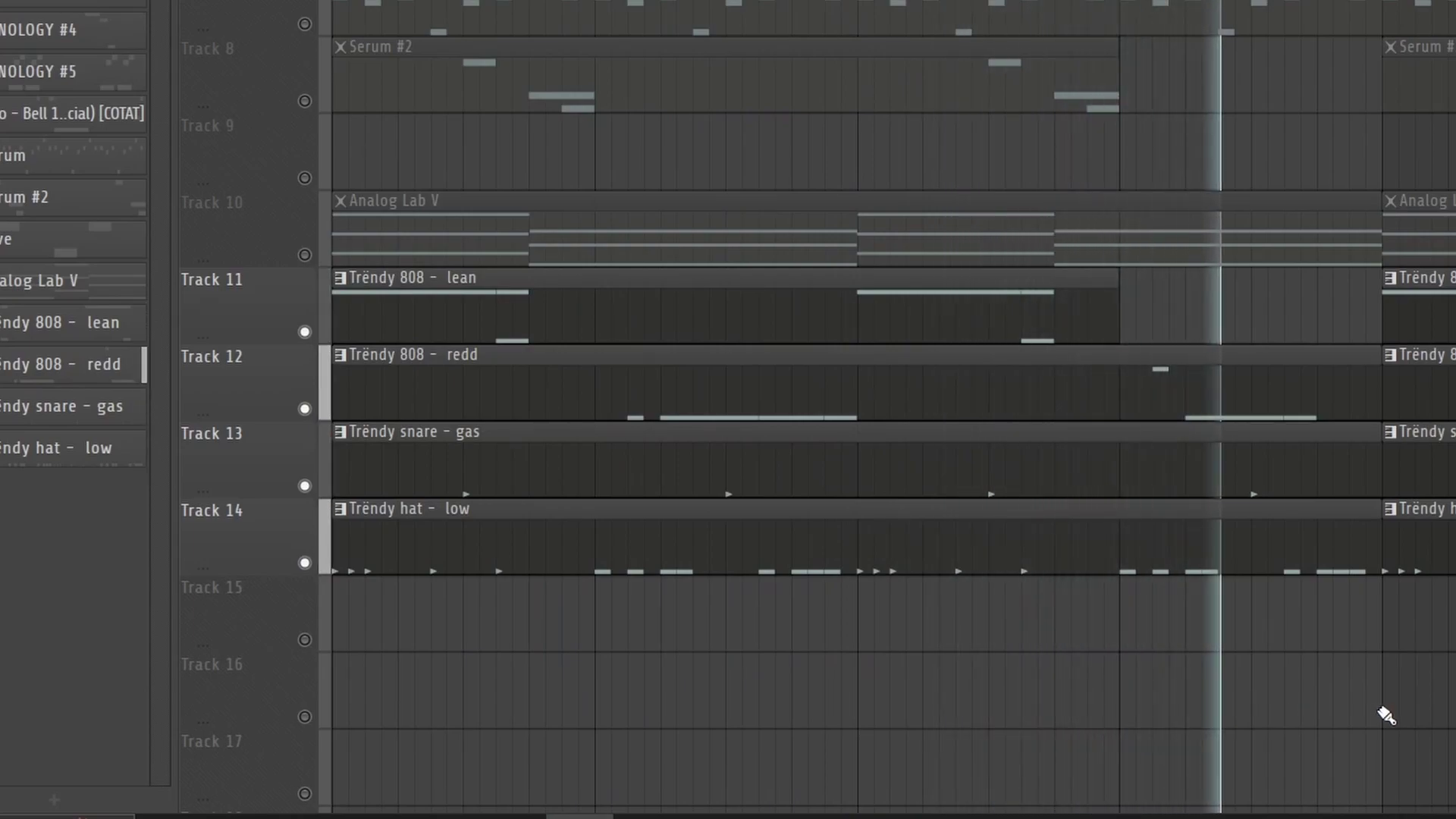
{"action": "key", "text": "space"}
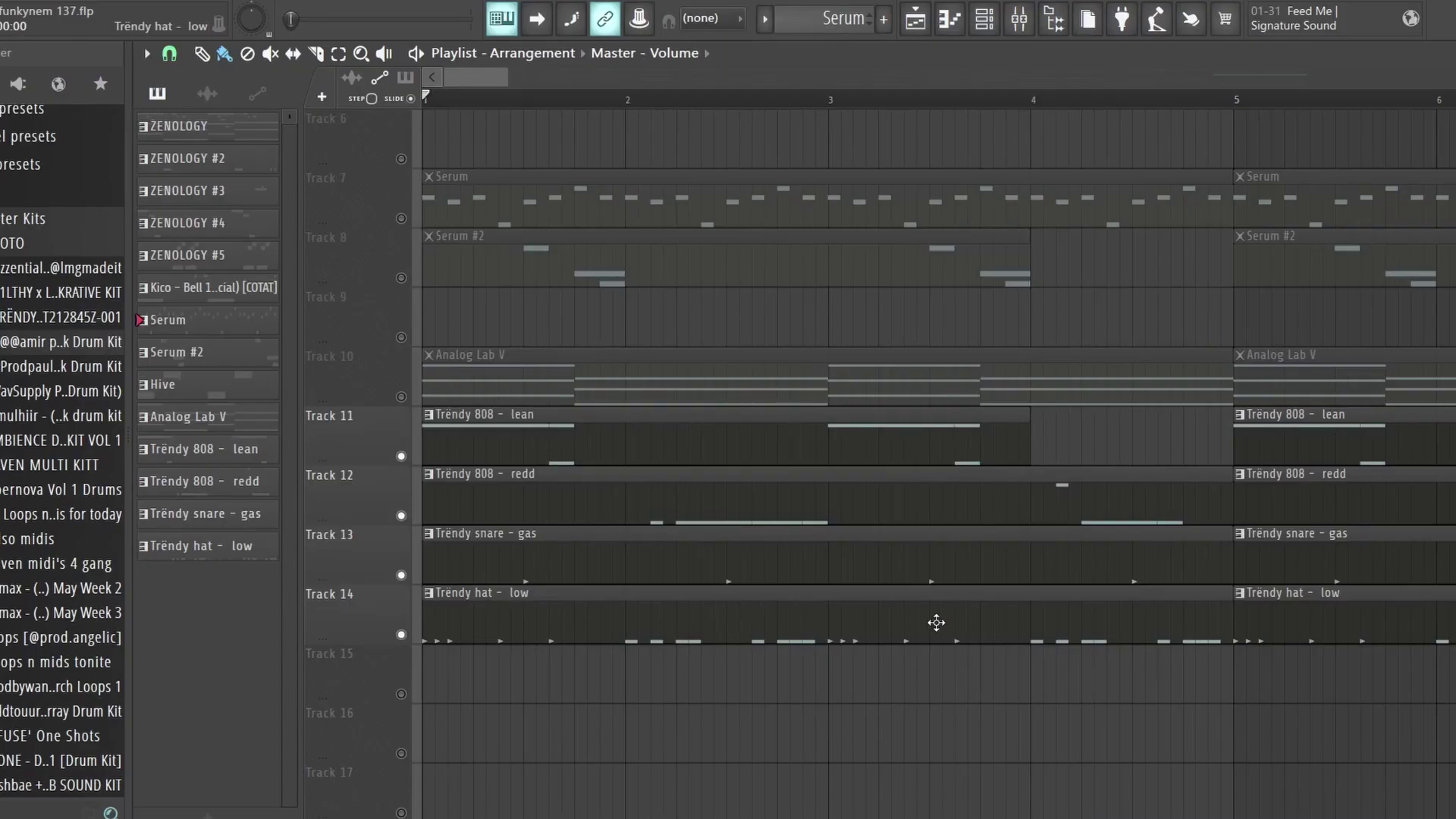
End the solo of the drum tracks and turn all playlist tracks back on.
{"action": "scroll", "coordinate": [937, 622], "scroll_direction": "down", "scroll_amount": 8}
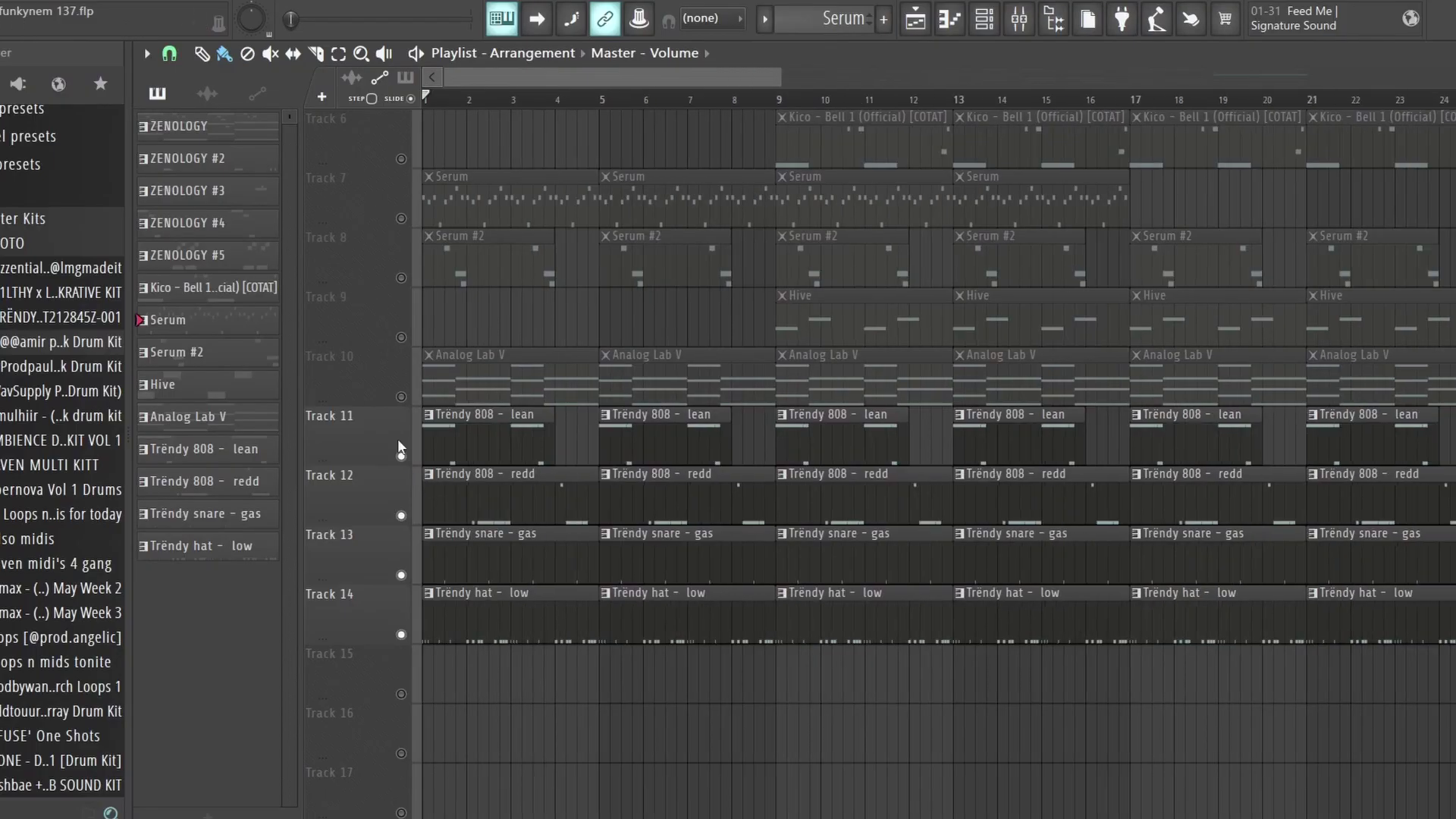
{"action": "scroll", "coordinate": [397, 439], "scroll_direction": "up", "scroll_amount": 5}
{"action": "right_click", "coordinate": [405, 457]}
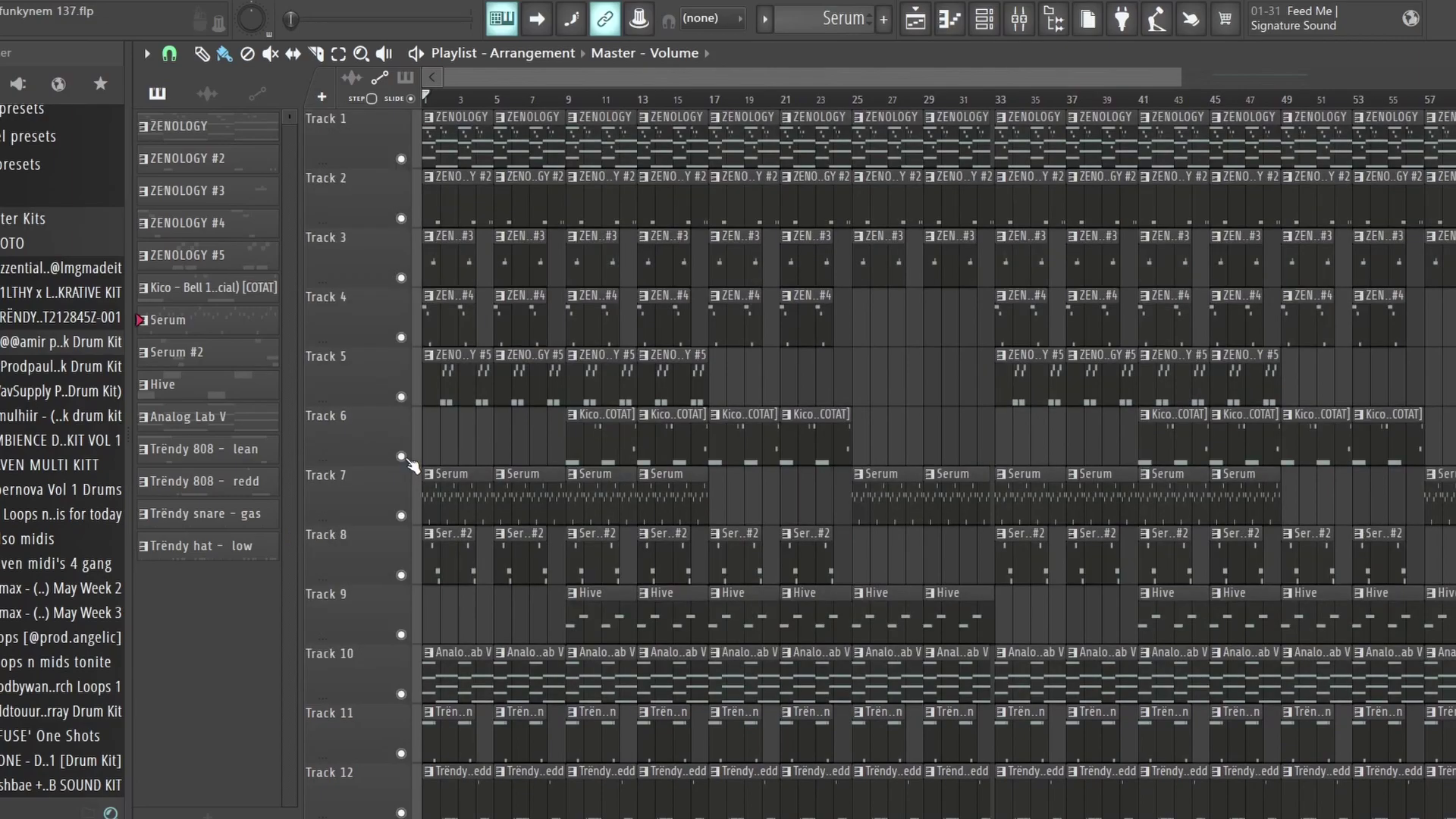
{"action": "scroll", "coordinate": [409, 462], "scroll_direction": "down", "scroll_amount": 5}
{"action": "scroll", "coordinate": [455, 455], "scroll_direction": "up", "scroll_amount": 5}
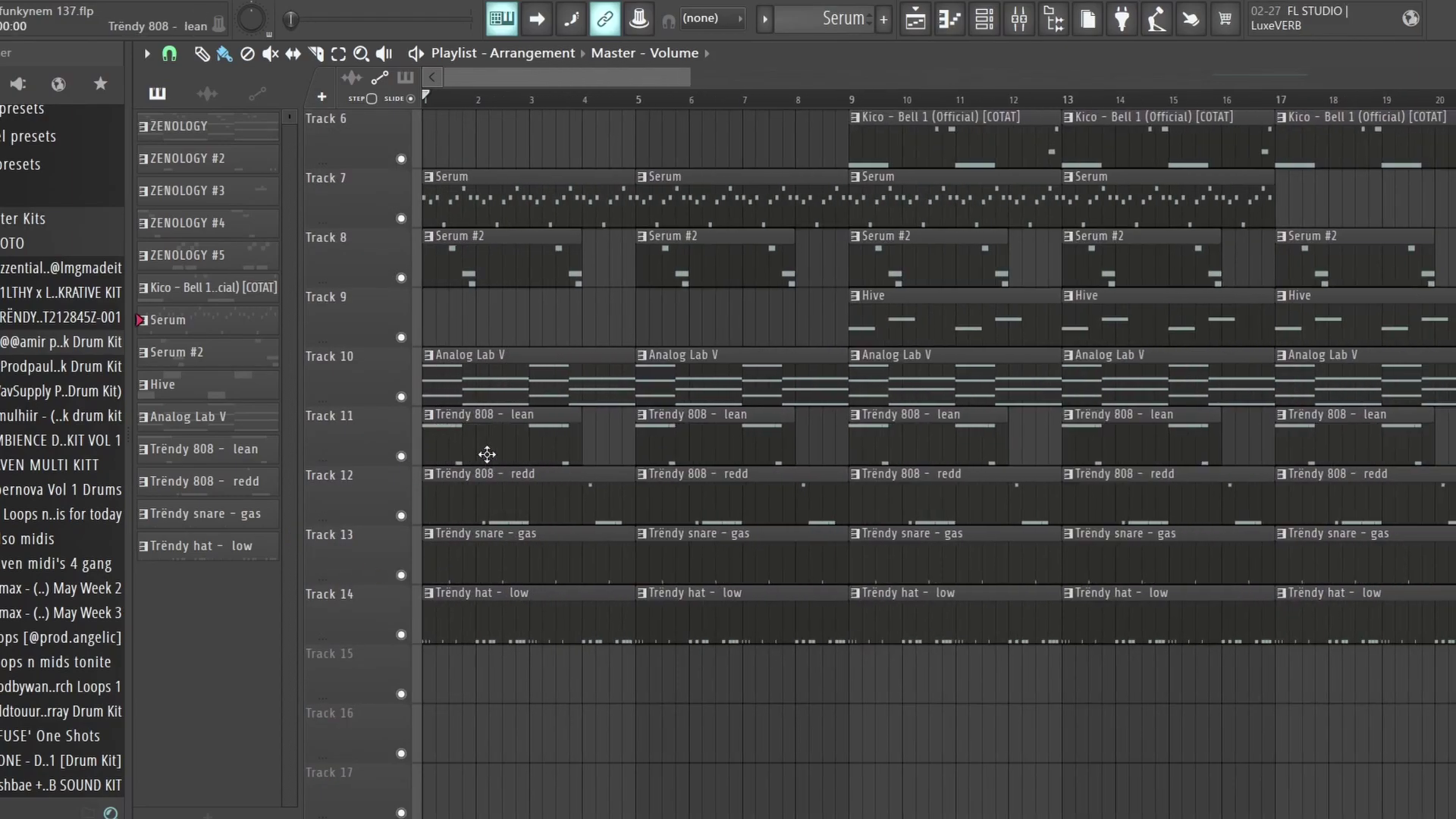
Inspect the drum clips on tracks 11 to 14 and the project's channels in the Channel rack.
{"action": "scroll", "coordinate": [486, 453], "scroll_direction": "up", "scroll_amount": 5}
{"action": "scroll", "coordinate": [481, 446], "scroll_direction": "down", "scroll_amount": 2}
{"action": "scroll", "coordinate": [358, 394], "scroll_direction": "up", "scroll_amount": 5}
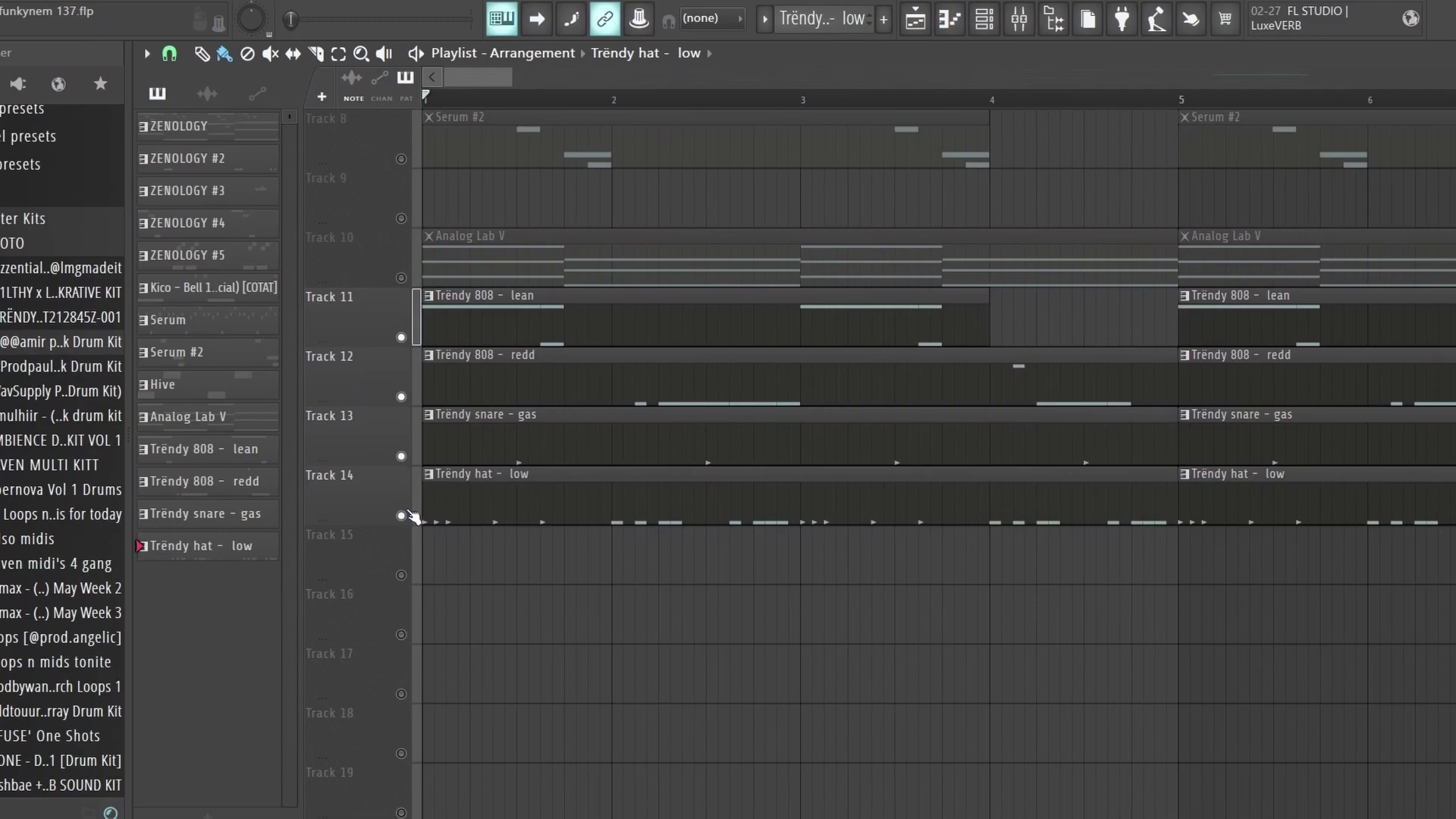
{"action": "scroll", "coordinate": [414, 515], "scroll_direction": "up", "scroll_amount": 7}
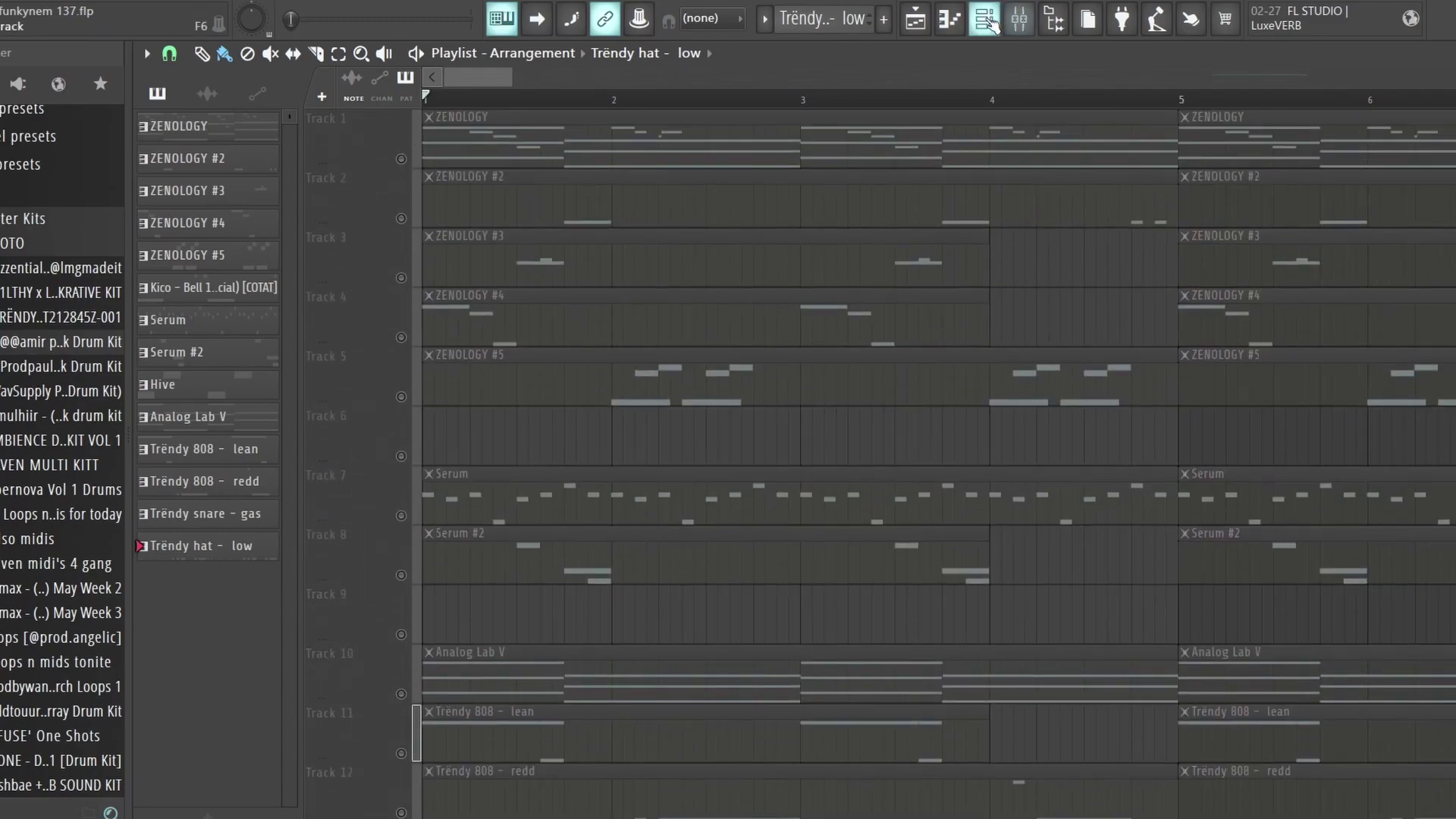
{"action": "left_click", "coordinate": [986, 21]}
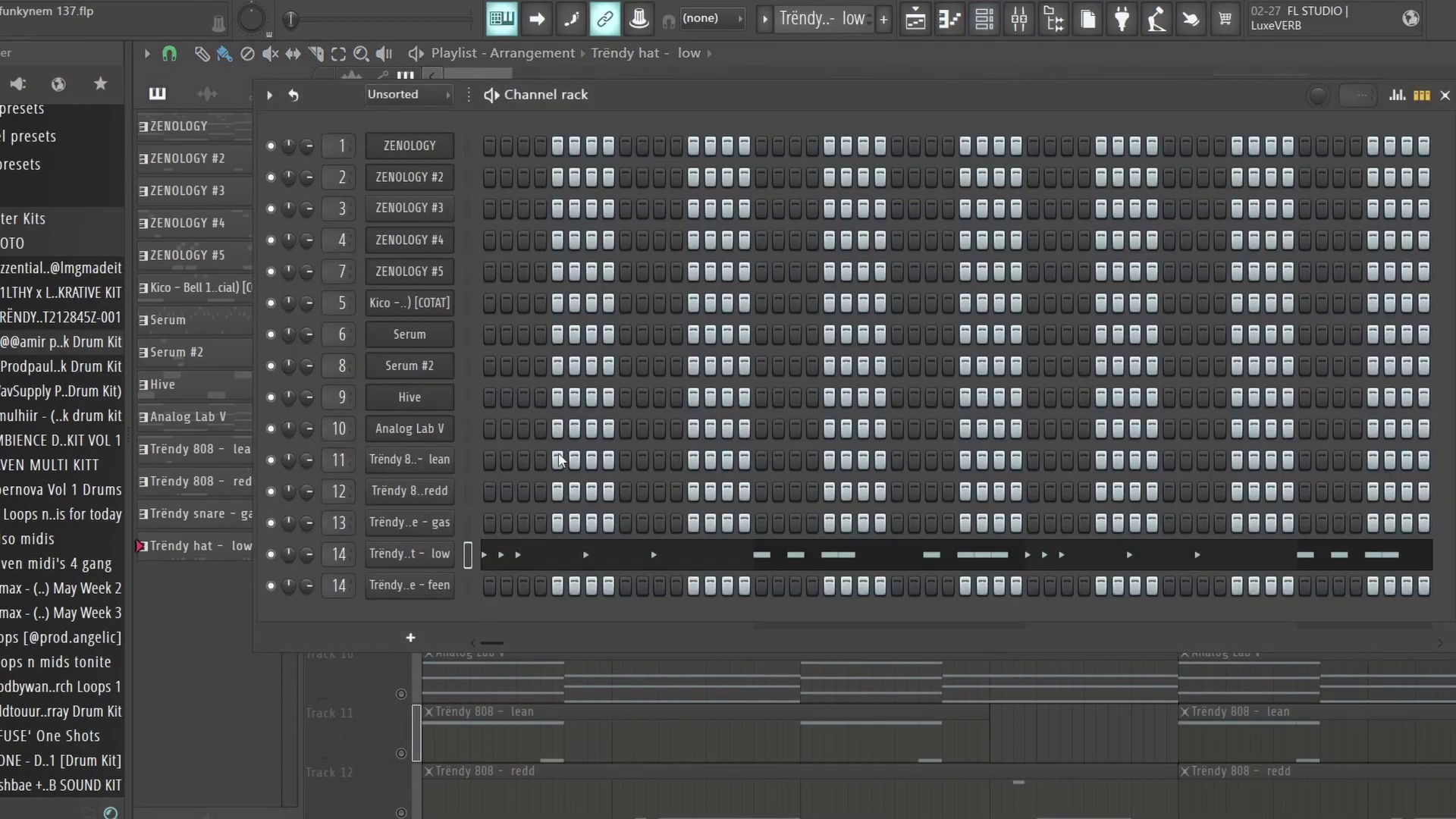
{"action": "left_click", "coordinate": [982, 23]}
{"action": "scroll", "coordinate": [414, 514], "scroll_direction": "down", "scroll_amount": 6}
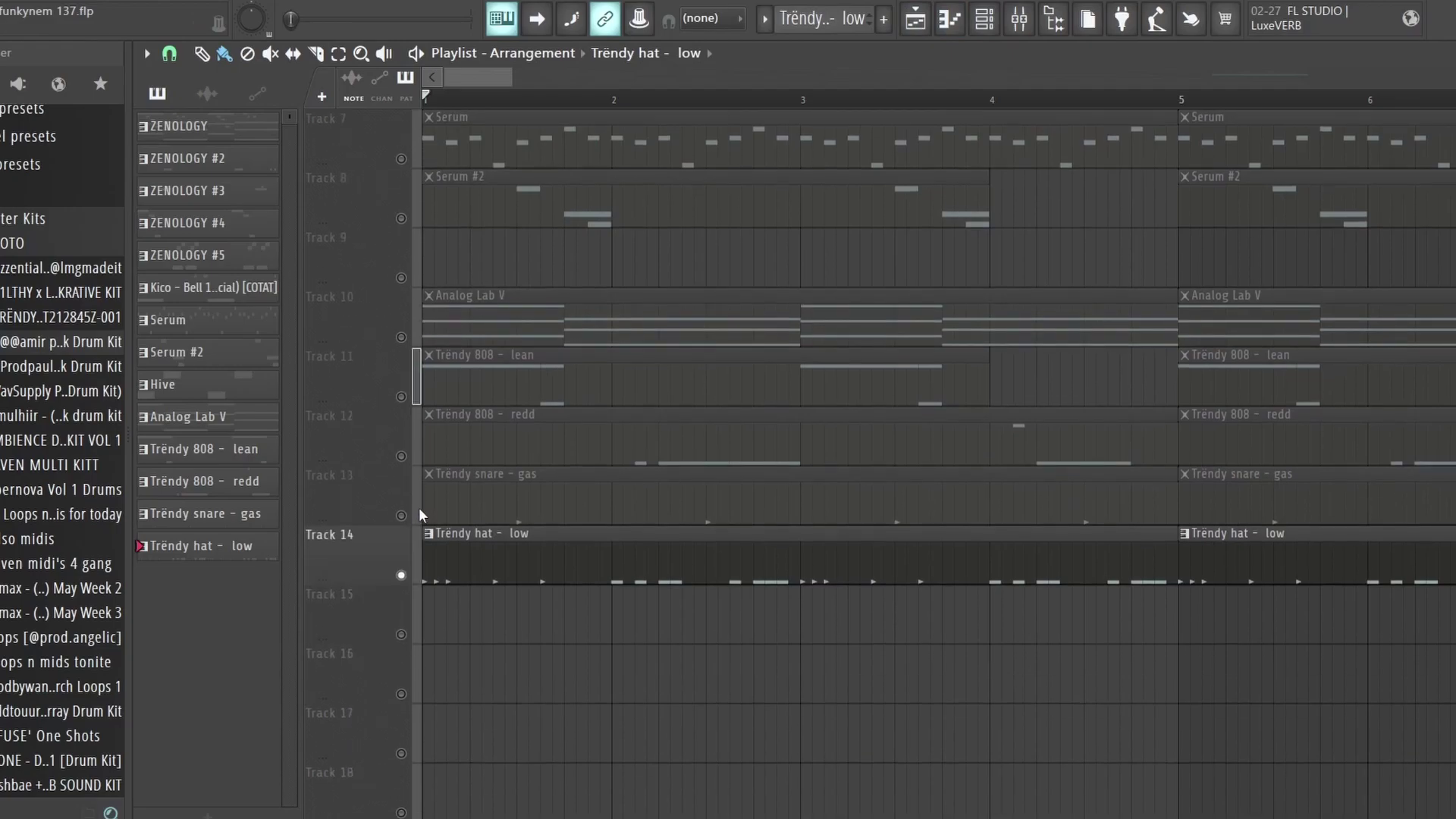
Turn all playlist tracks back on after soloing the snare, leaving only one Trëndy snare - gas clip at bar 1 of Track 11 for the drums.
{"action": "left_click", "coordinate": [411, 517]}
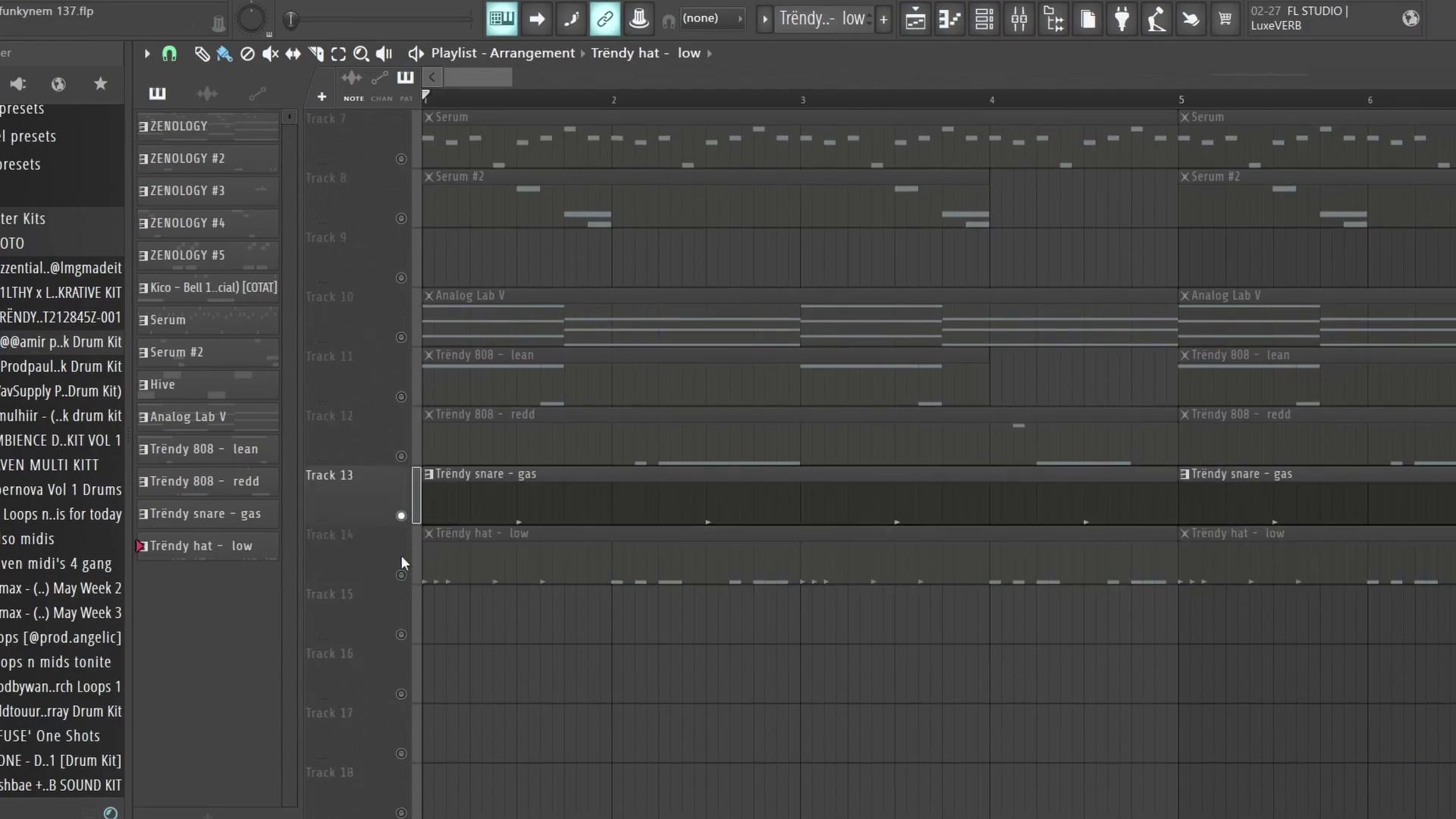
{"action": "scroll", "coordinate": [441, 75], "scroll_direction": "down", "scroll_amount": 4}
{"action": "scroll", "coordinate": [325, 239], "scroll_direction": "up", "scroll_amount": 6}
{"action": "right_click", "coordinate": [403, 158]}
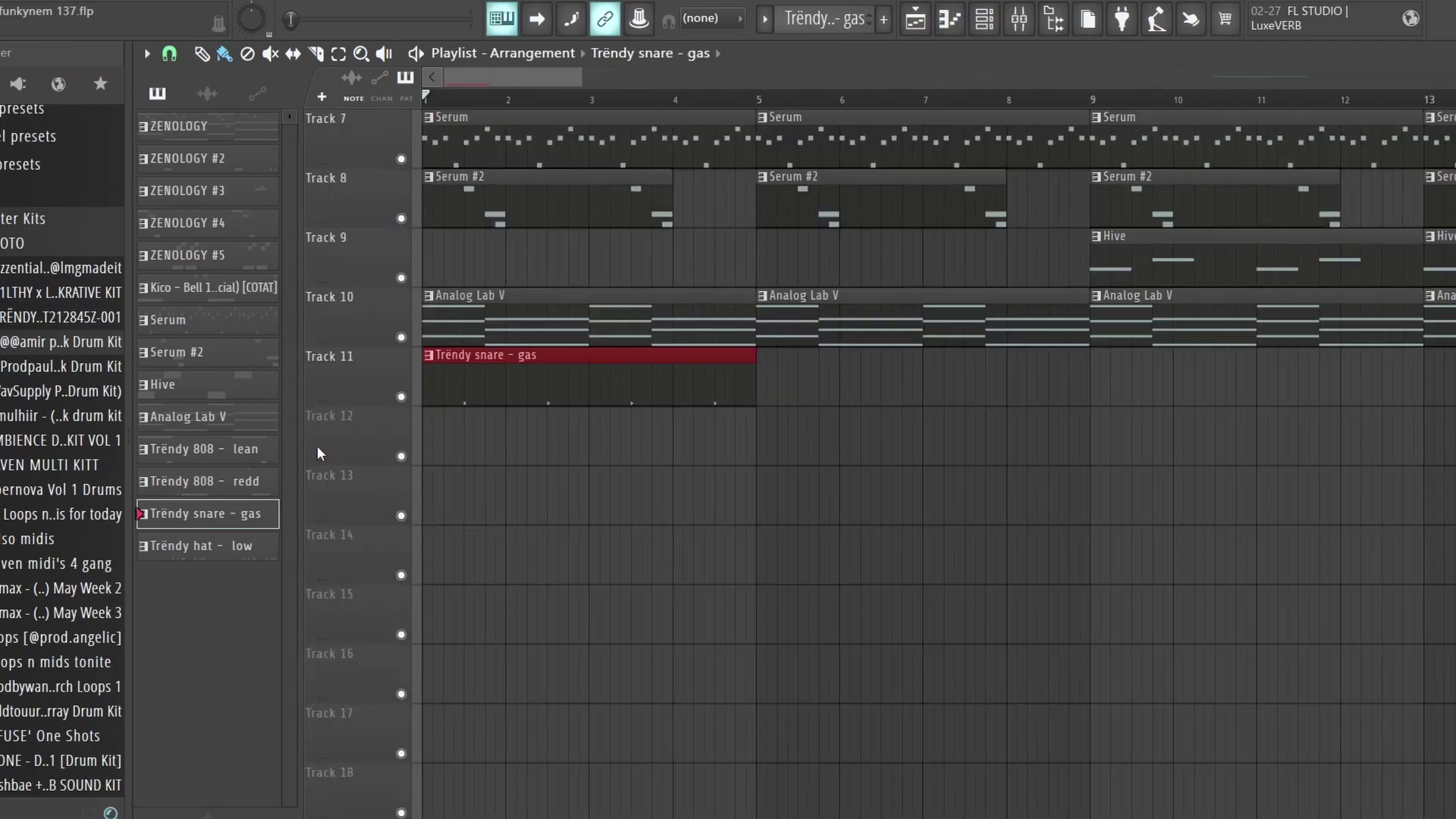
Play back the snare clip and cut all notes from the Trëndy hat - low pattern in the Piano roll.
{"action": "key", "text": "space"}
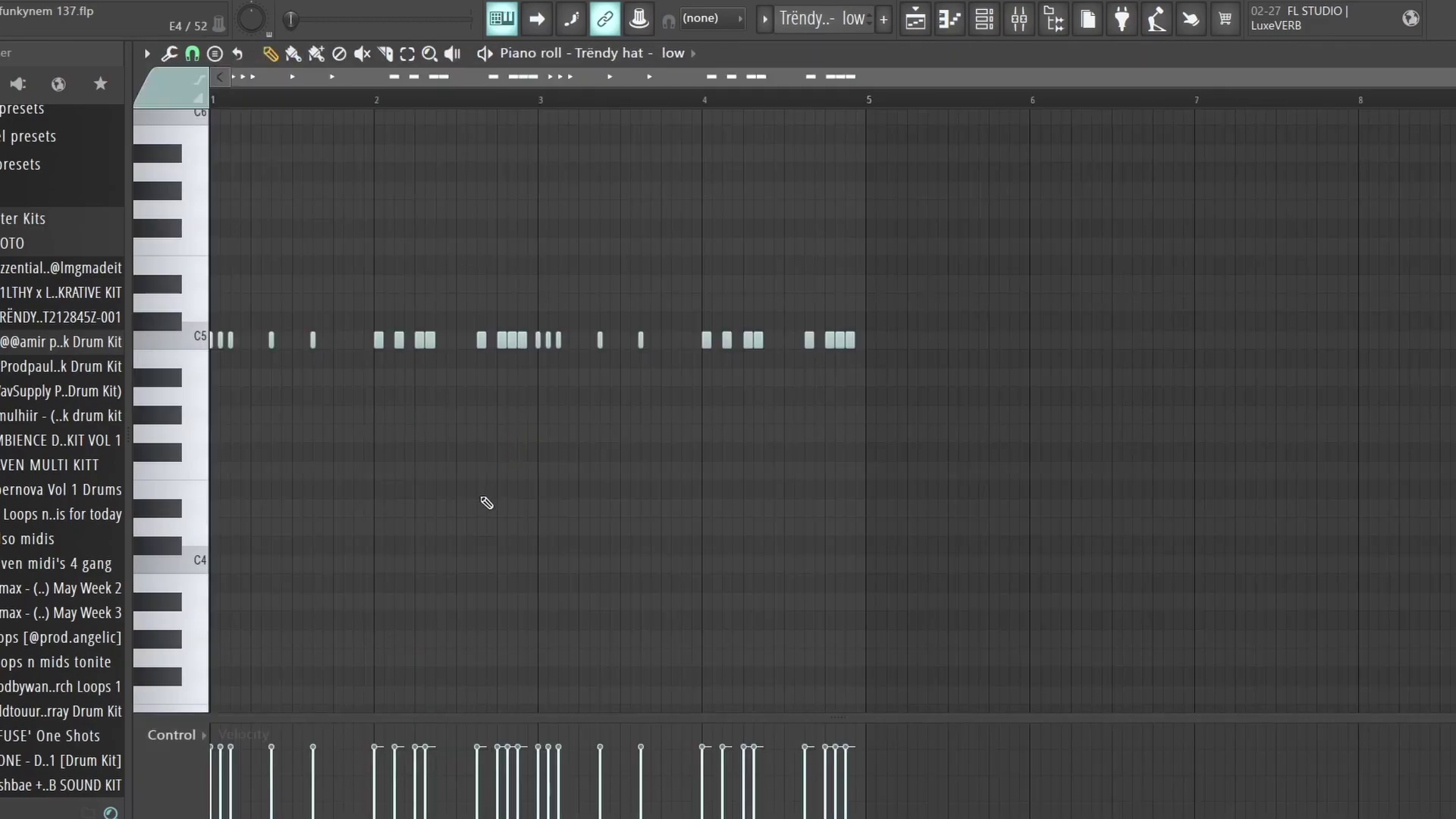
{"action": "key", "text": "ctrl+x"}
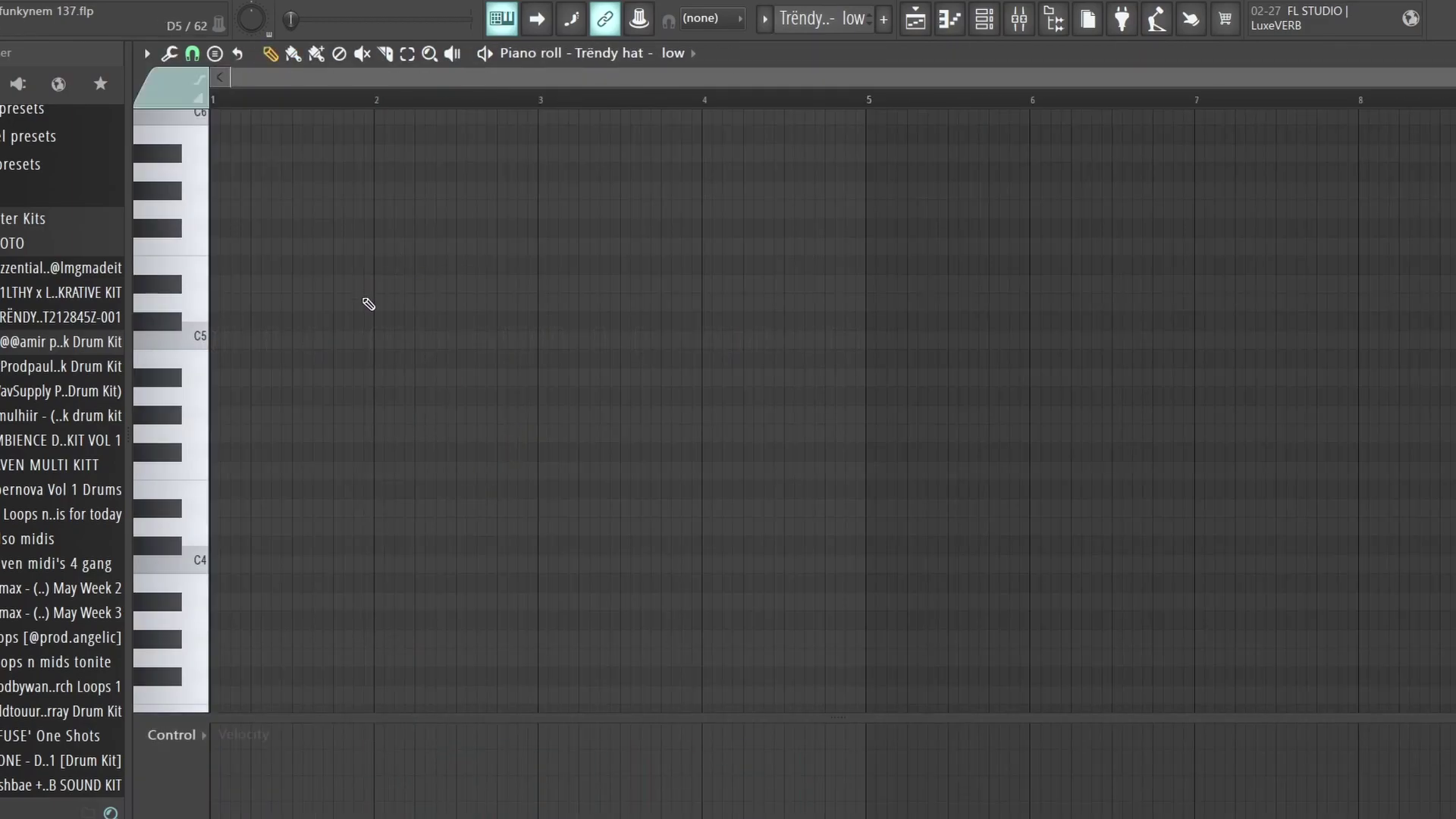
Try four short, evenly spaced C5 hat notes in the first half of bar 1, and delete them again.
{"action": "left_click", "coordinate": [247, 340]}
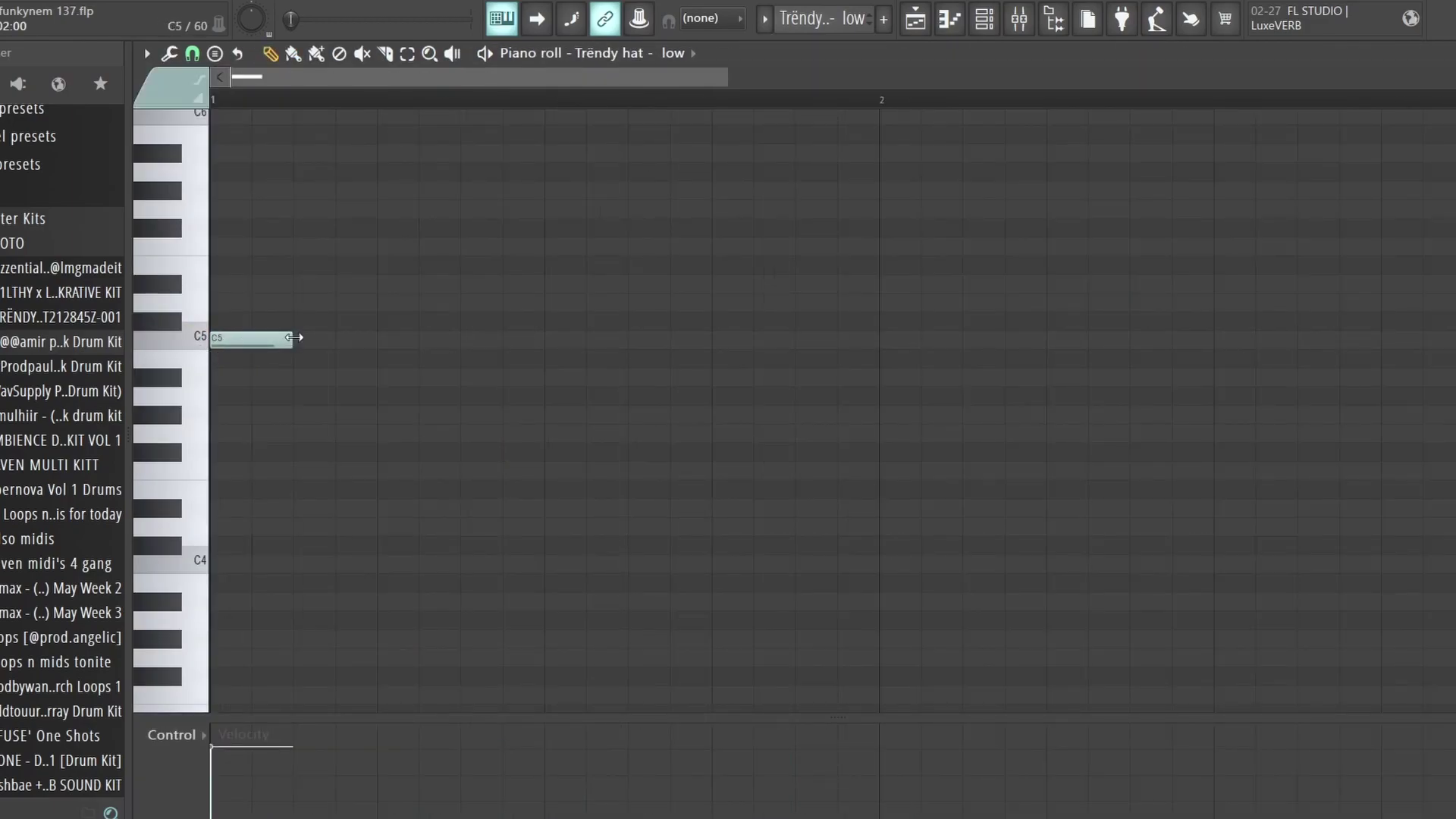
{"action": "left_click_drag", "start_coordinate": [301, 340], "coordinate": [282, 341]}
{"action": "right_click", "coordinate": [285, 340]}
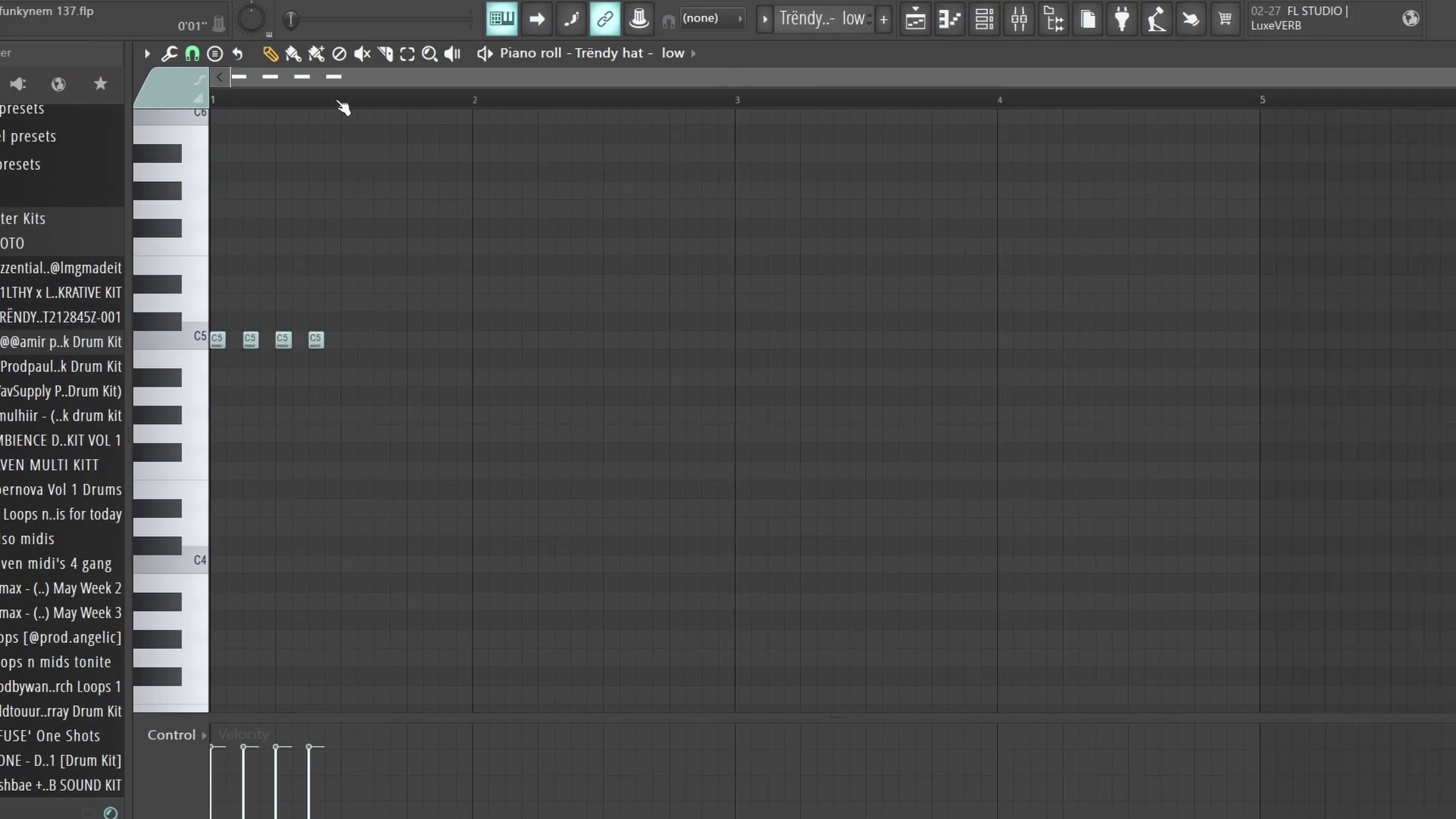
{"action": "left_click_drag", "start_coordinate": [338, 101], "coordinate": [67, 194]}
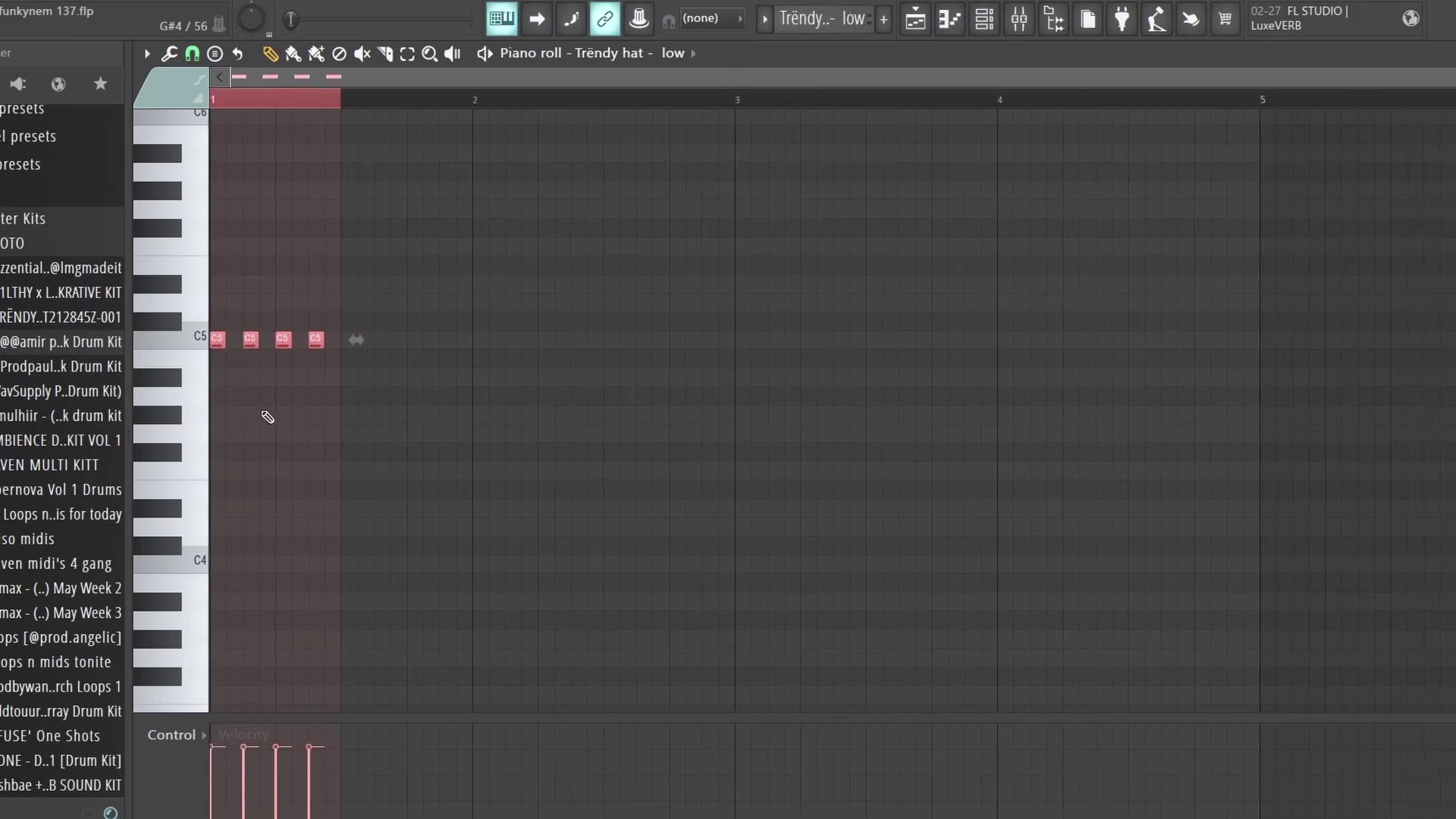
{"action": "key", "text": "Delete"}
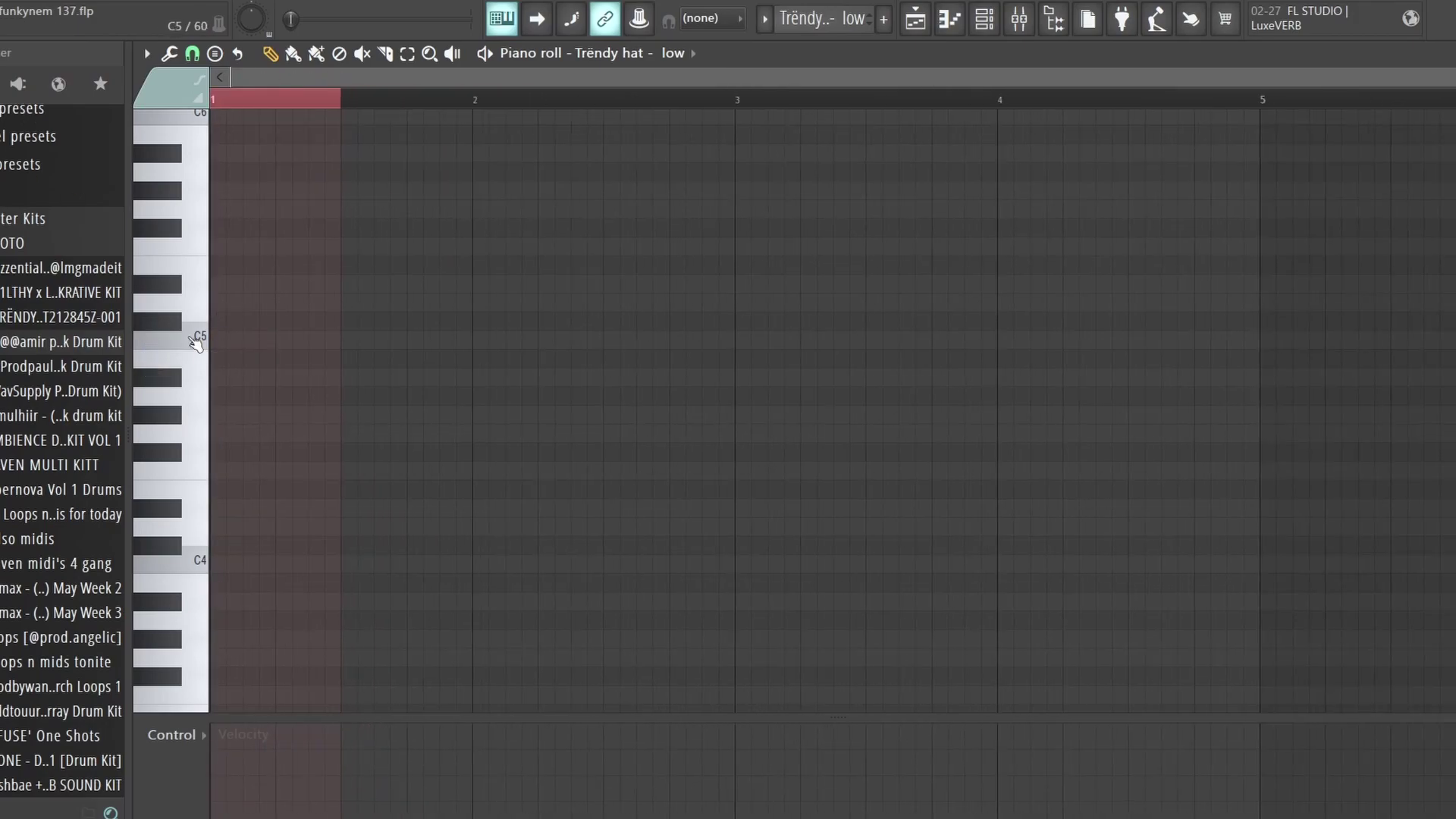
Fill every second step of the Trëndy hat - low channel from the Channel rack and play the pattern.
{"action": "left_click", "coordinate": [983, 18]}
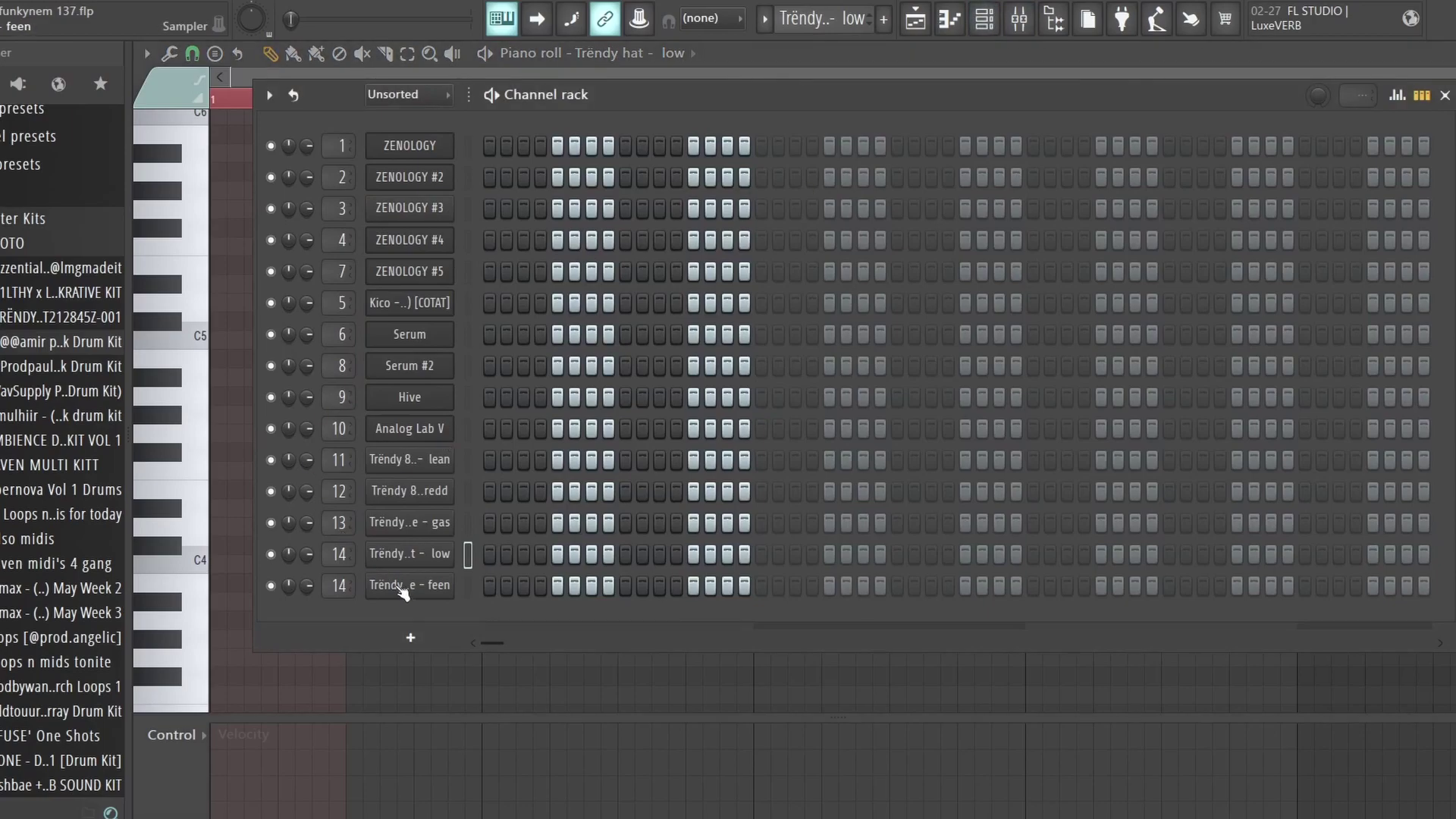
{"action": "right_click", "coordinate": [448, 588]}
{"action": "left_click", "coordinate": [705, 613]}
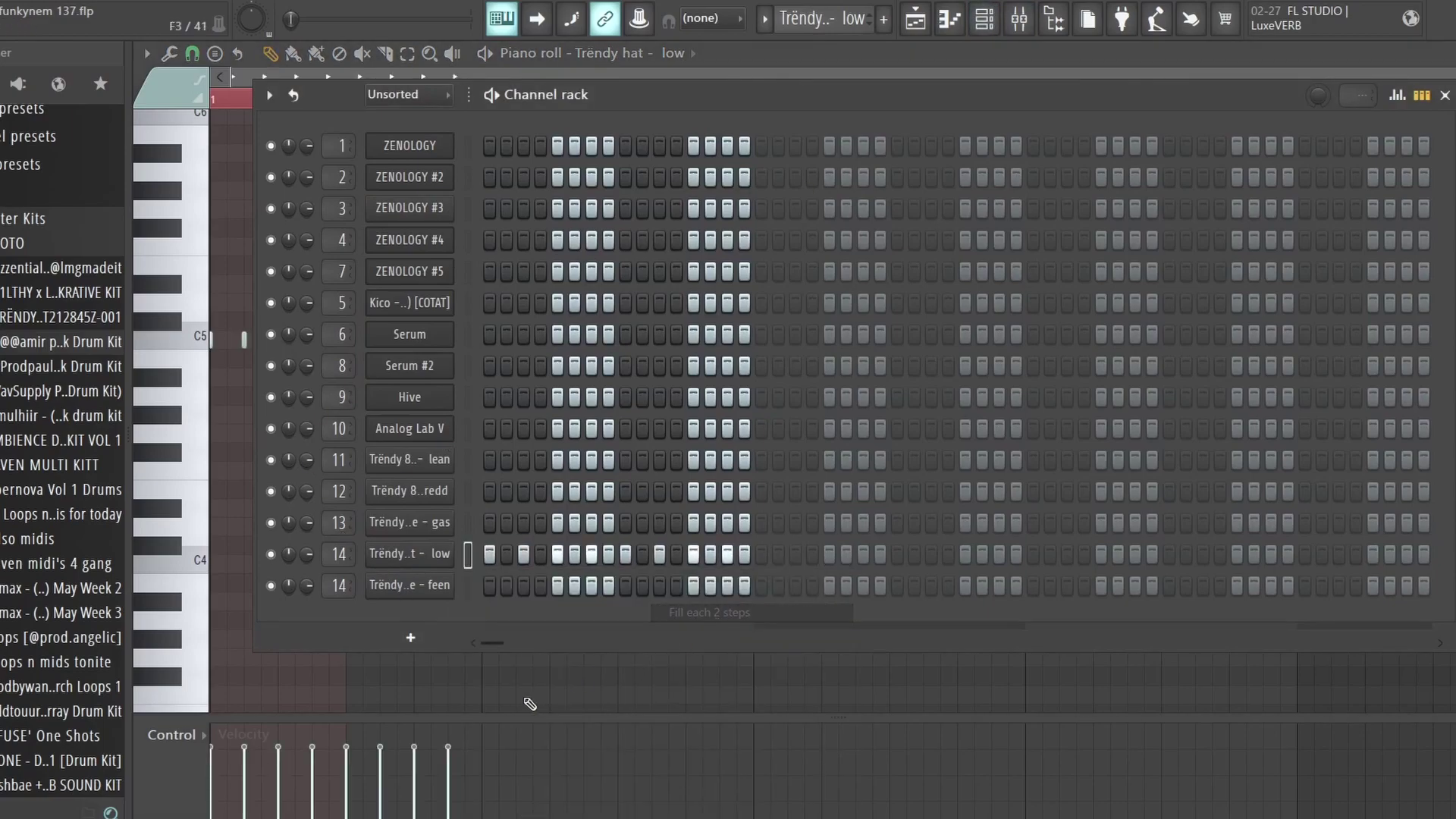
{"action": "key", "text": "F6"}
{"action": "key", "text": "space"}
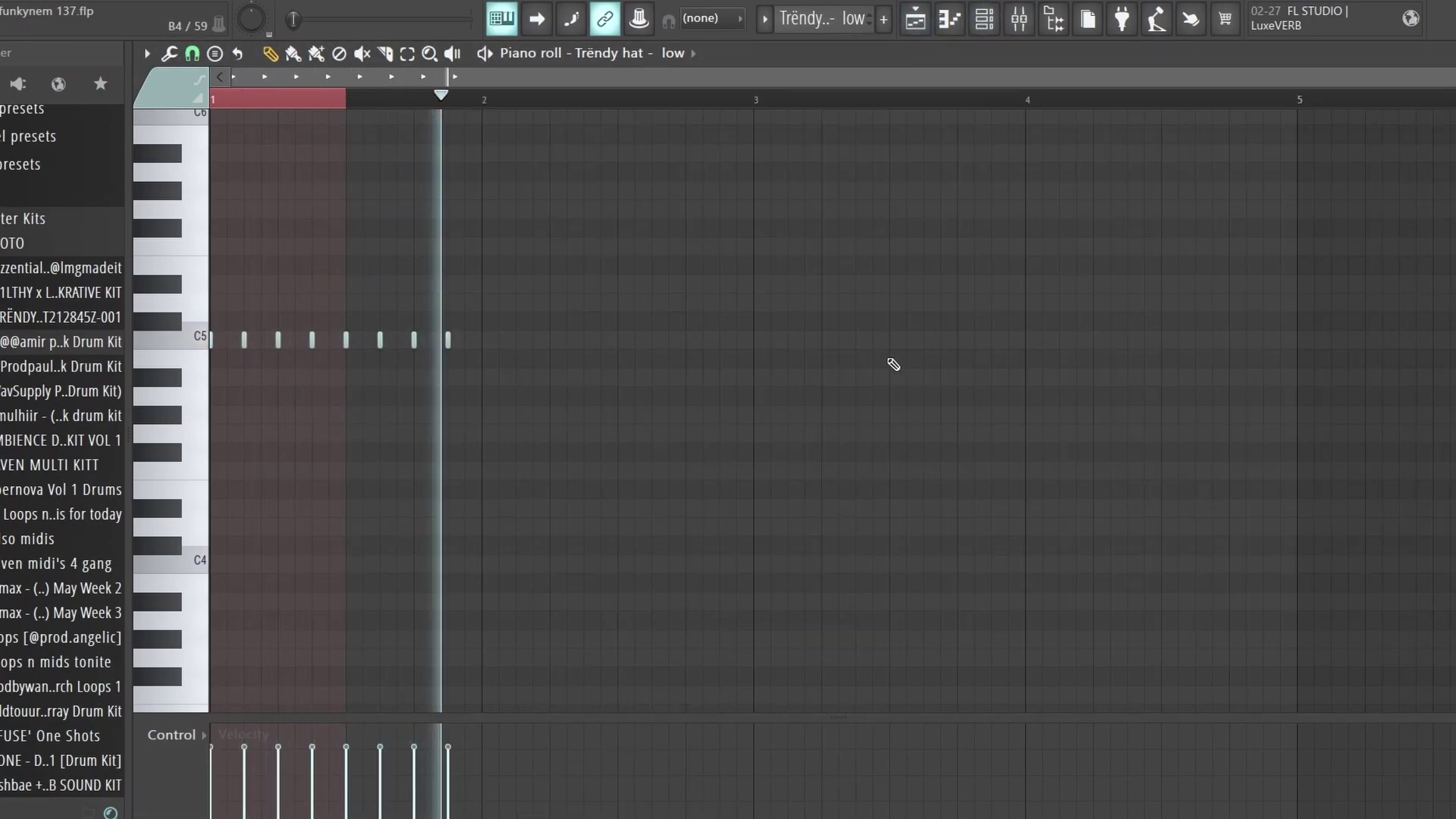
Duplicate the one-bar C5 hat pattern bar by bar until it fills bars 1 to 8, and clear the selection.
{"action": "left_click_drag", "start_coordinate": [489, 100], "coordinate": [213, 100]}
{"action": "key", "text": "ctrl+b"}
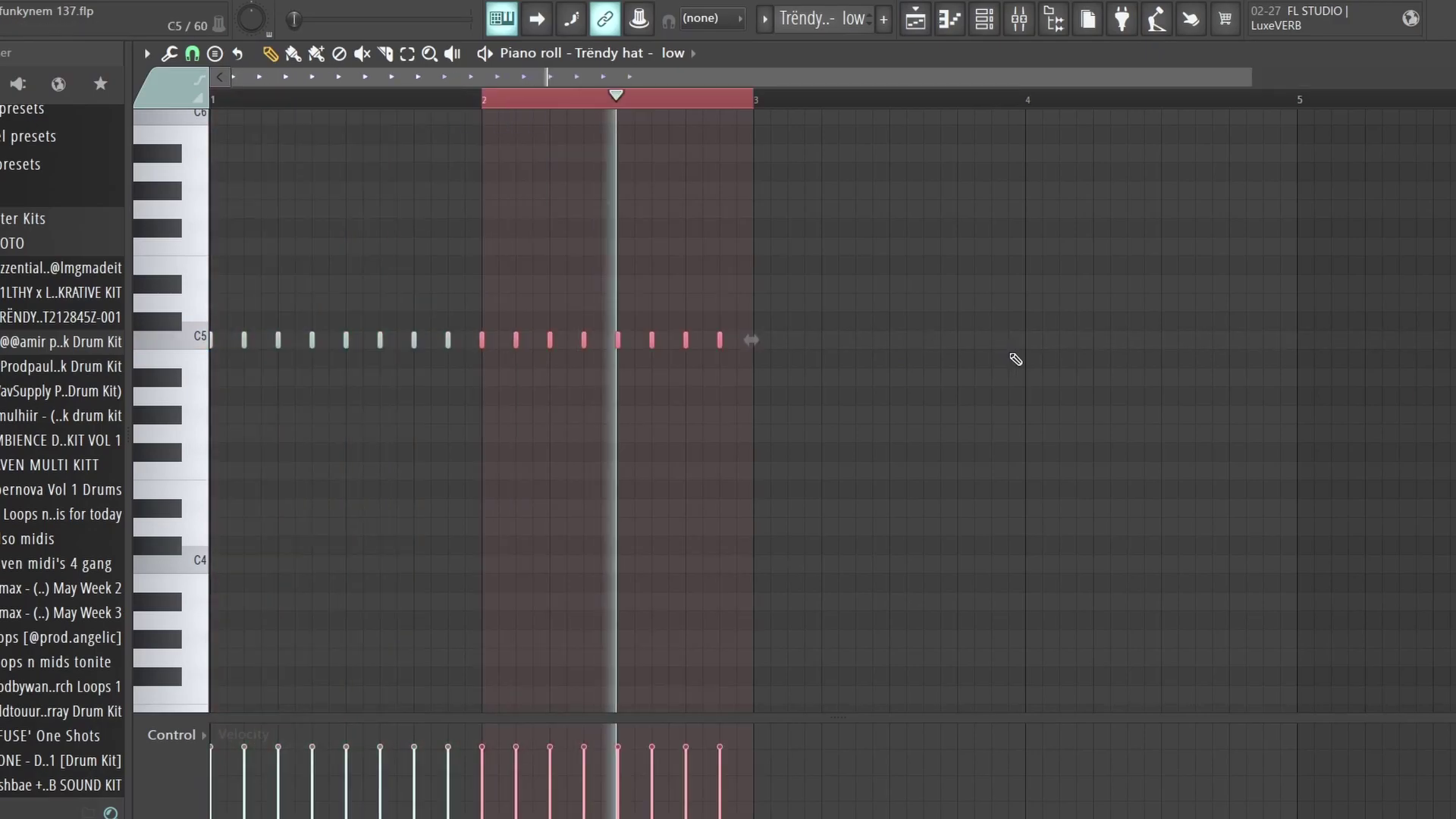
{"action": "key", "text": "ctrl+b"}
{"action": "key", "text": "ctrl+b"}
{"action": "key", "text": "ctrl+b"}
{"action": "key", "text": "ctrl+b"}
{"action": "key", "text": "ctrl+b"}
{"action": "key", "text": "ctrl+b"}
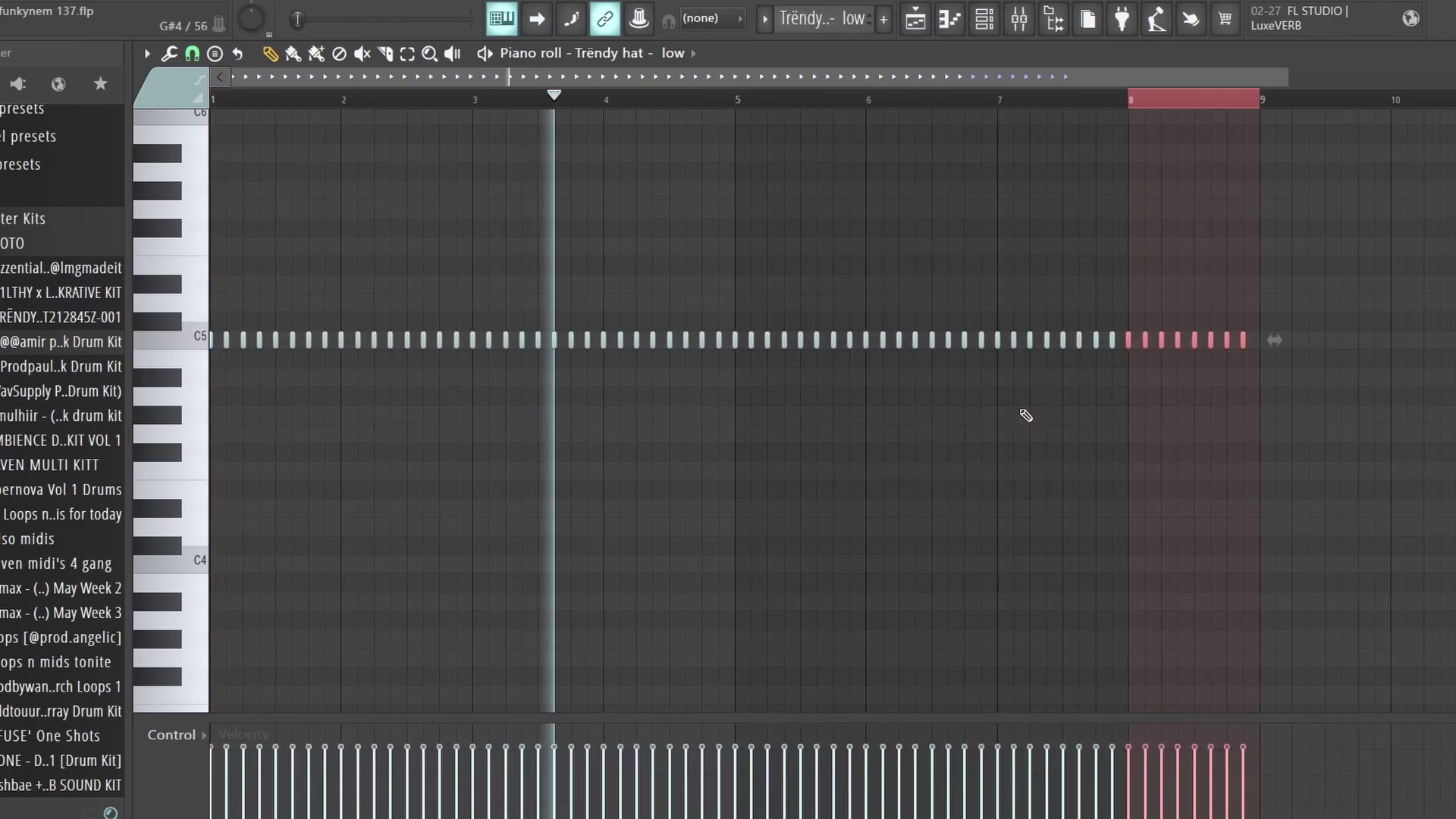
{"action": "key", "text": "ctrl+b"}
{"action": "key", "text": "ctrl+z"}
{"action": "key", "text": "space"}
{"action": "key", "text": "ctrl+d"}
Move the third C5 hat note of bar 1 one step later and play the pattern.
{"action": "scroll", "coordinate": [149, 420], "scroll_direction": "up", "scroll_amount": 3}
{"action": "key", "text": "space"}
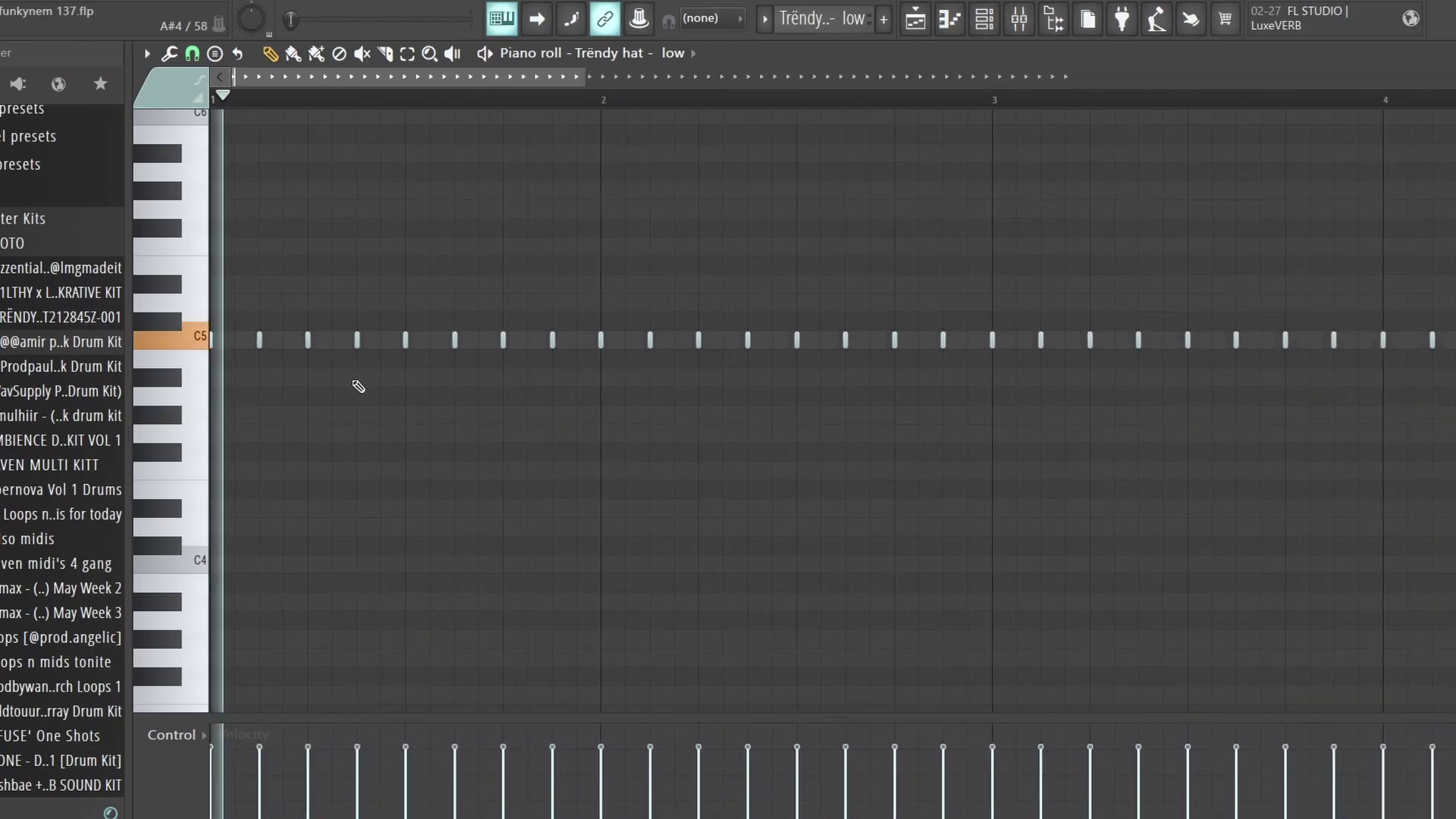
{"action": "scroll", "coordinate": [359, 387], "scroll_direction": "up", "scroll_amount": 2}
{"action": "left_click_drag", "start_coordinate": [371, 339], "coordinate": [417, 339]}
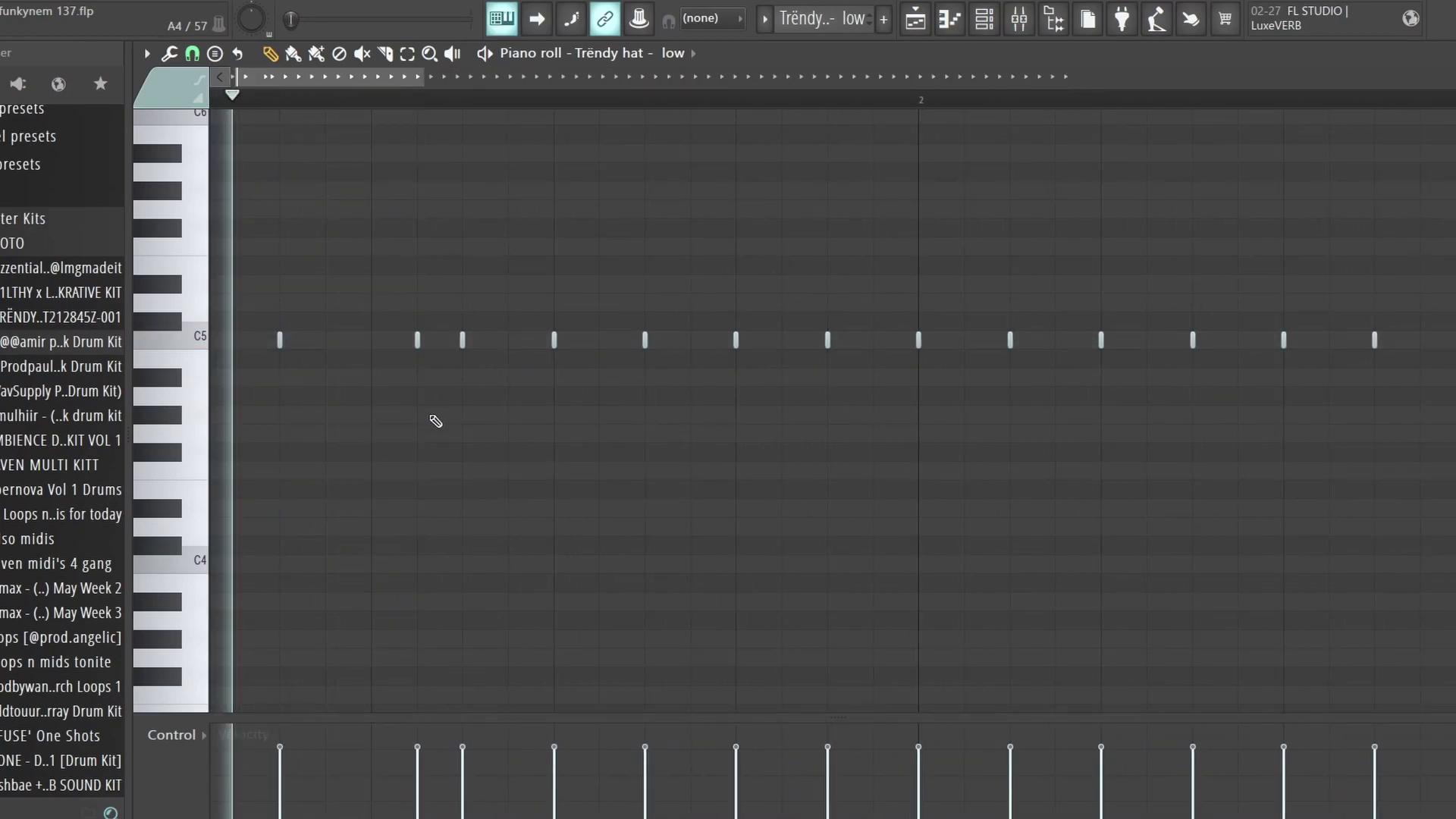
{"action": "scroll", "coordinate": [554, 406], "scroll_direction": "down", "scroll_amount": 2}
{"action": "key", "text": "space"}
{"action": "key", "text": "space"}
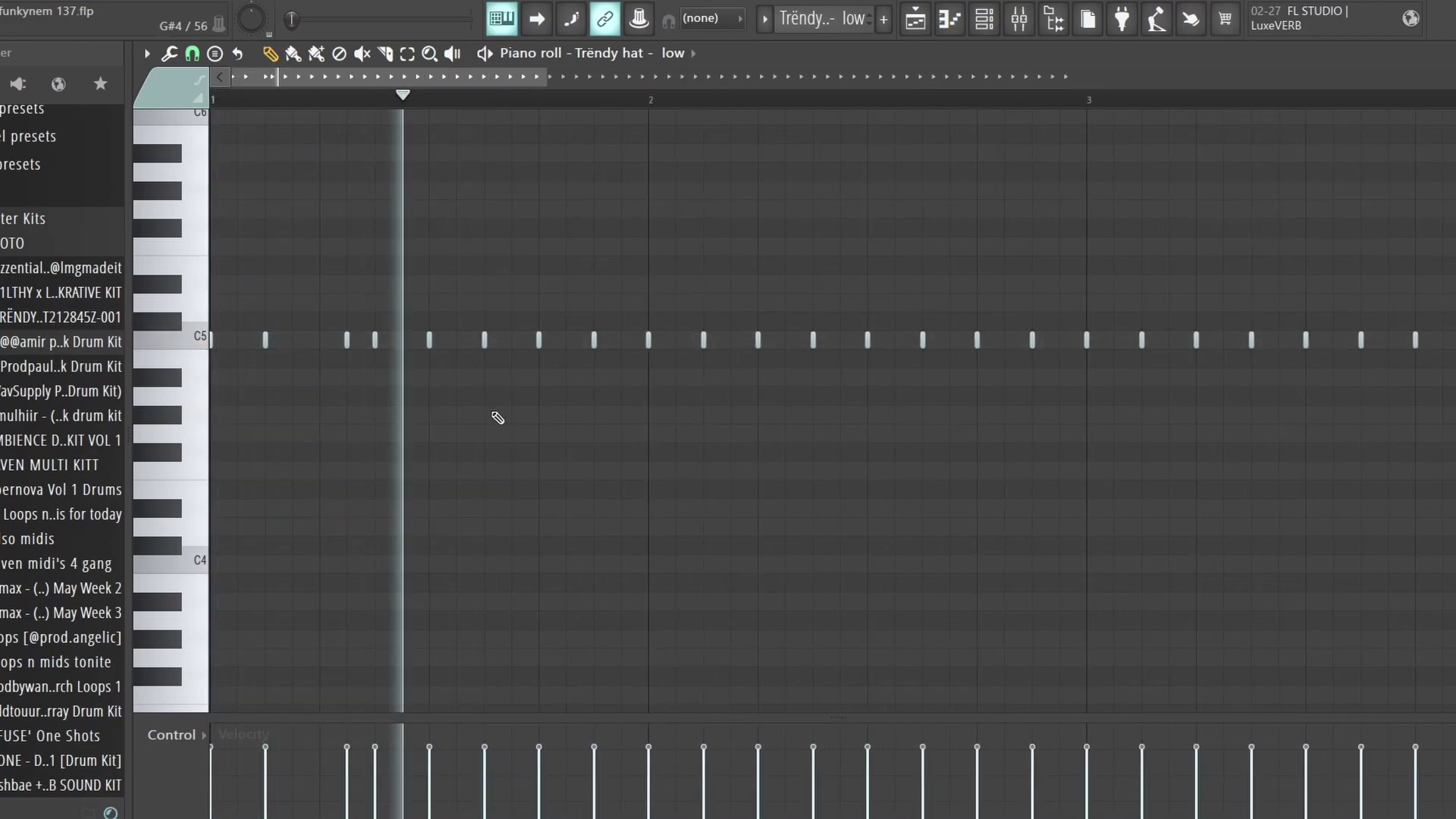
{"action": "key", "text": "space"}
Add a low A#3 hat note directly below the shifted C5 note in bar 1 and play the pattern.
{"action": "scroll", "coordinate": [320, 423], "scroll_direction": "up", "scroll_amount": 3}
{"action": "scroll", "coordinate": [432, 455], "scroll_direction": "down", "scroll_amount": 3}
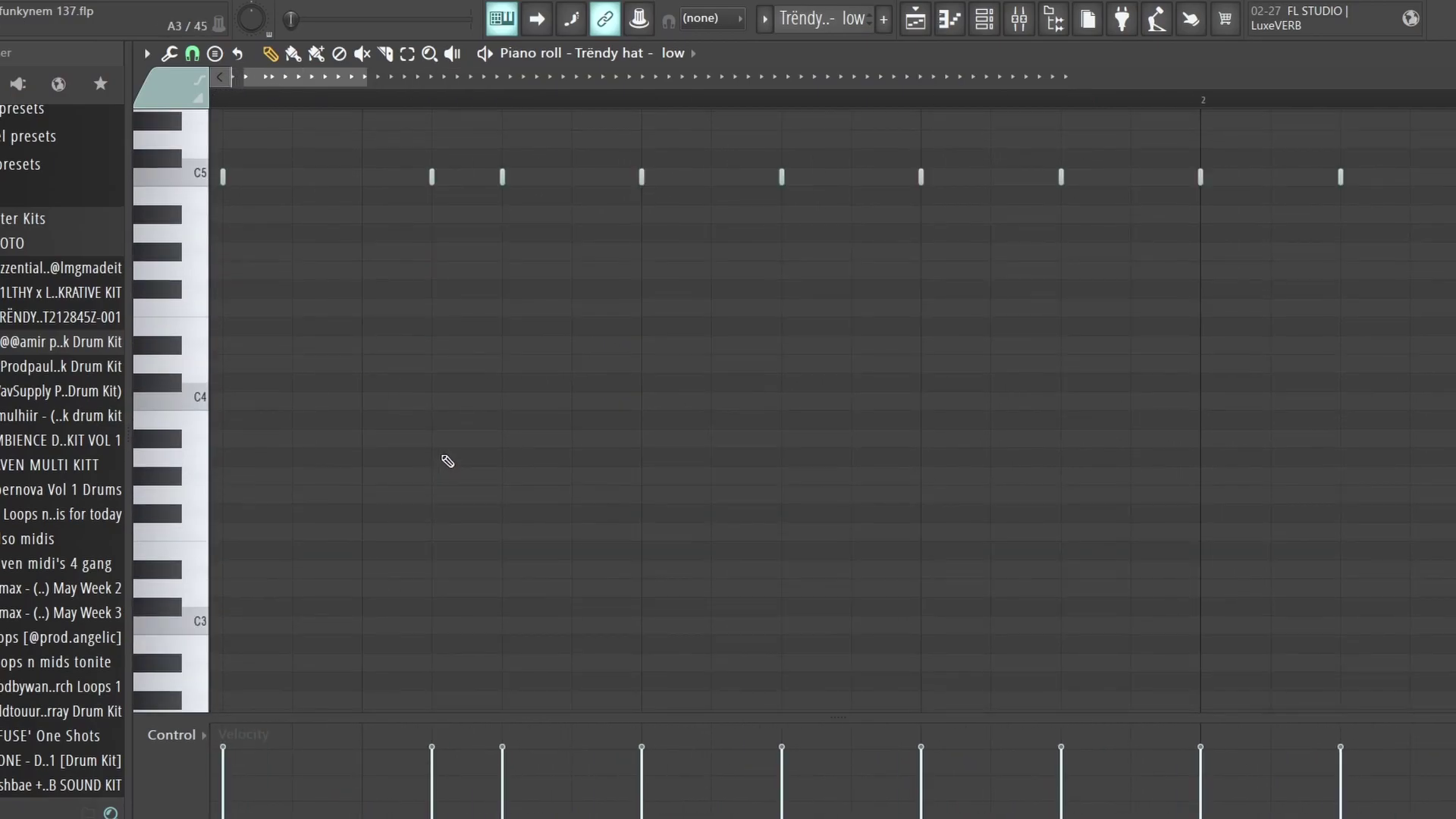
{"action": "left_click", "coordinate": [442, 434]}
{"action": "scroll", "coordinate": [458, 446], "scroll_direction": "down", "scroll_amount": 3}
{"action": "key", "text": "space"}
{"action": "scroll", "coordinate": [530, 487], "scroll_direction": "up", "scroll_amount": 2}
{"action": "key", "text": "space"}
{"action": "key", "text": "space"}
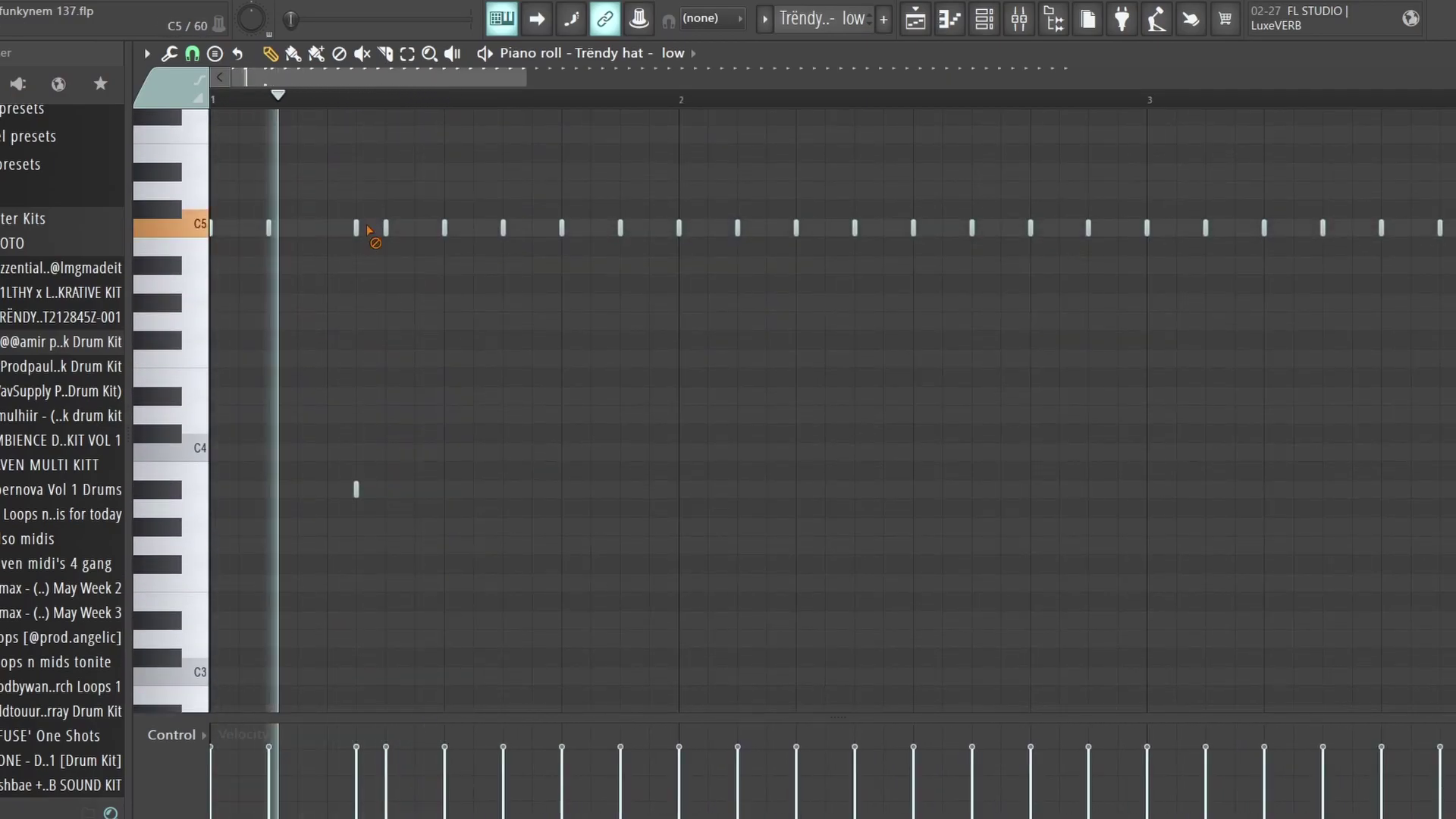
Delete the shifted C5 hat note and the C5 note right after it in bar 1, and play the result.
{"action": "right_click", "coordinate": [358, 229]}
{"action": "scroll", "coordinate": [595, 486], "scroll_direction": "up", "scroll_amount": 3}
{"action": "scroll", "coordinate": [596, 485], "scroll_direction": "down", "scroll_amount": 3}
{"action": "key", "text": "space"}
{"action": "key", "text": "space"}
{"action": "scroll", "coordinate": [455, 394], "scroll_direction": "up", "scroll_amount": 3}
{"action": "key", "text": "space"}
{"action": "key", "text": "space"}
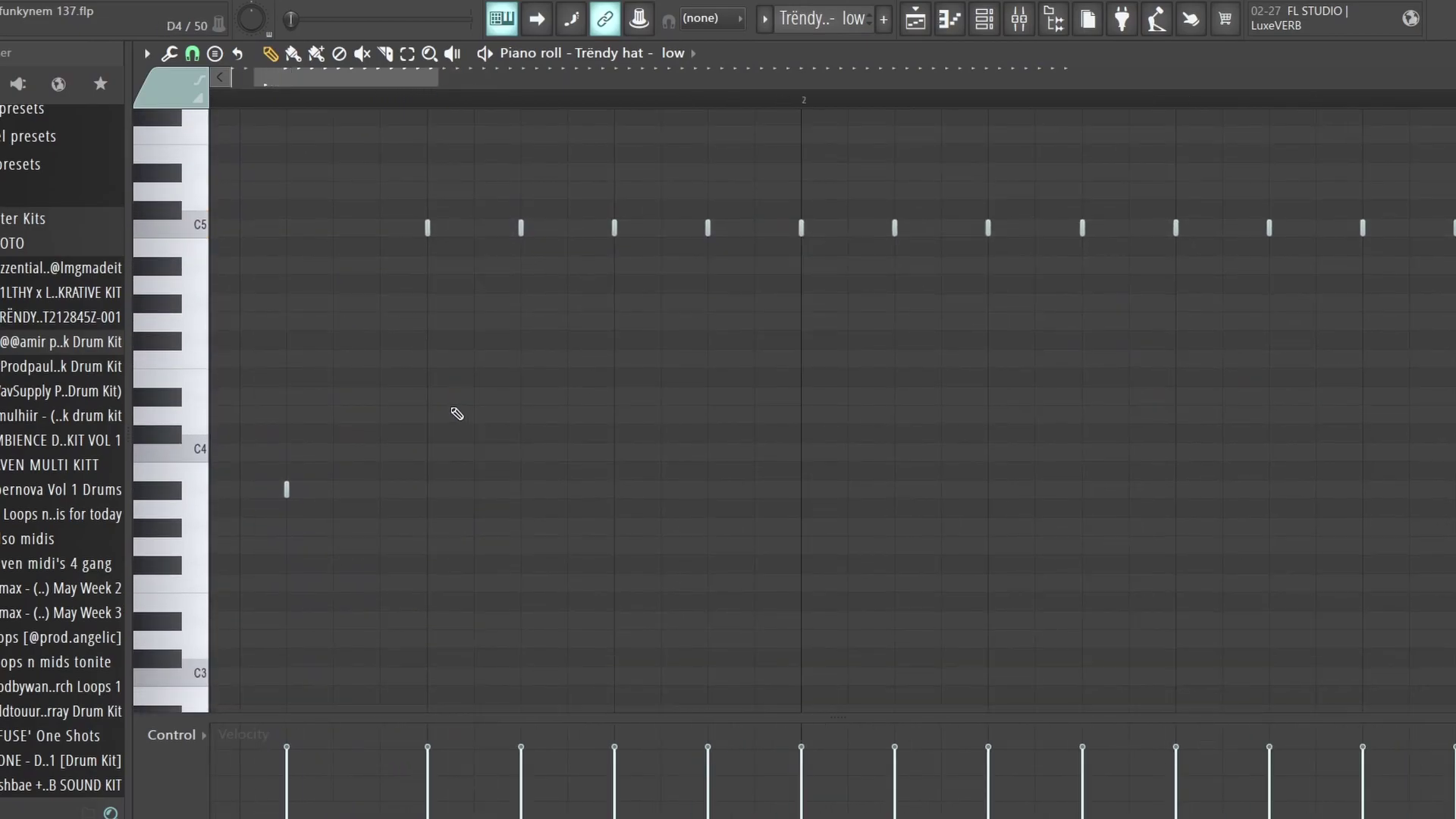
Chop the C5 hat note halfway through bar 1's third beat into a four-note roll with the Chopper.
{"action": "scroll", "coordinate": [514, 284], "scroll_direction": "down", "scroll_amount": 2}
{"action": "key", "text": "space"}
{"action": "left_click_drag", "start_coordinate": [501, 265], "coordinate": [536, 176]}
{"action": "key", "text": "alt+u"}
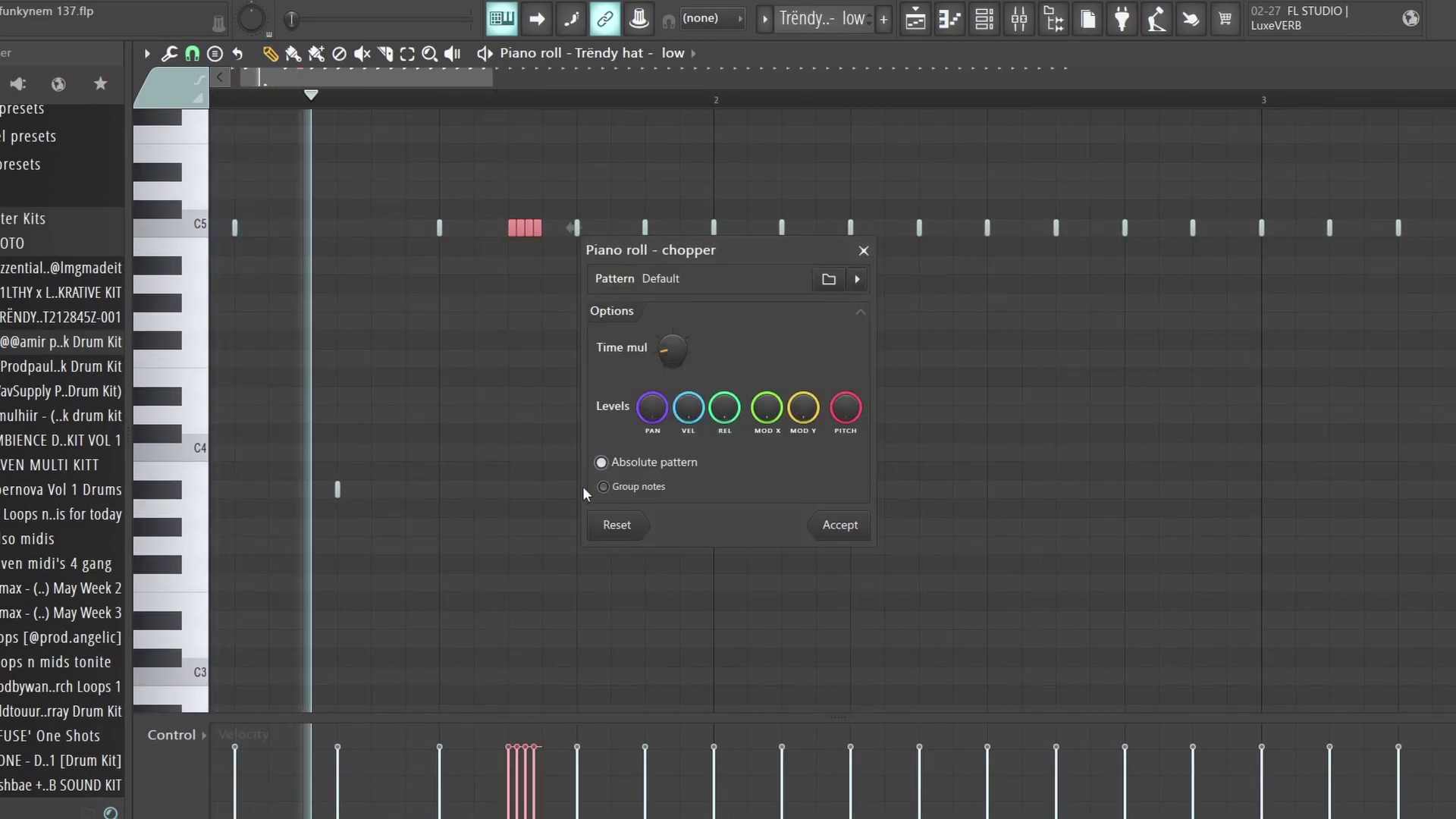
{"action": "left_click", "coordinate": [840, 525]}
Try clearing the Trëndy hat - low notes across all eight bars, including the roll and the low A#3 note.
{"action": "scroll", "coordinate": [617, 338], "scroll_direction": "down", "scroll_amount": 3}
{"action": "right_click", "coordinate": [1073, 235]}
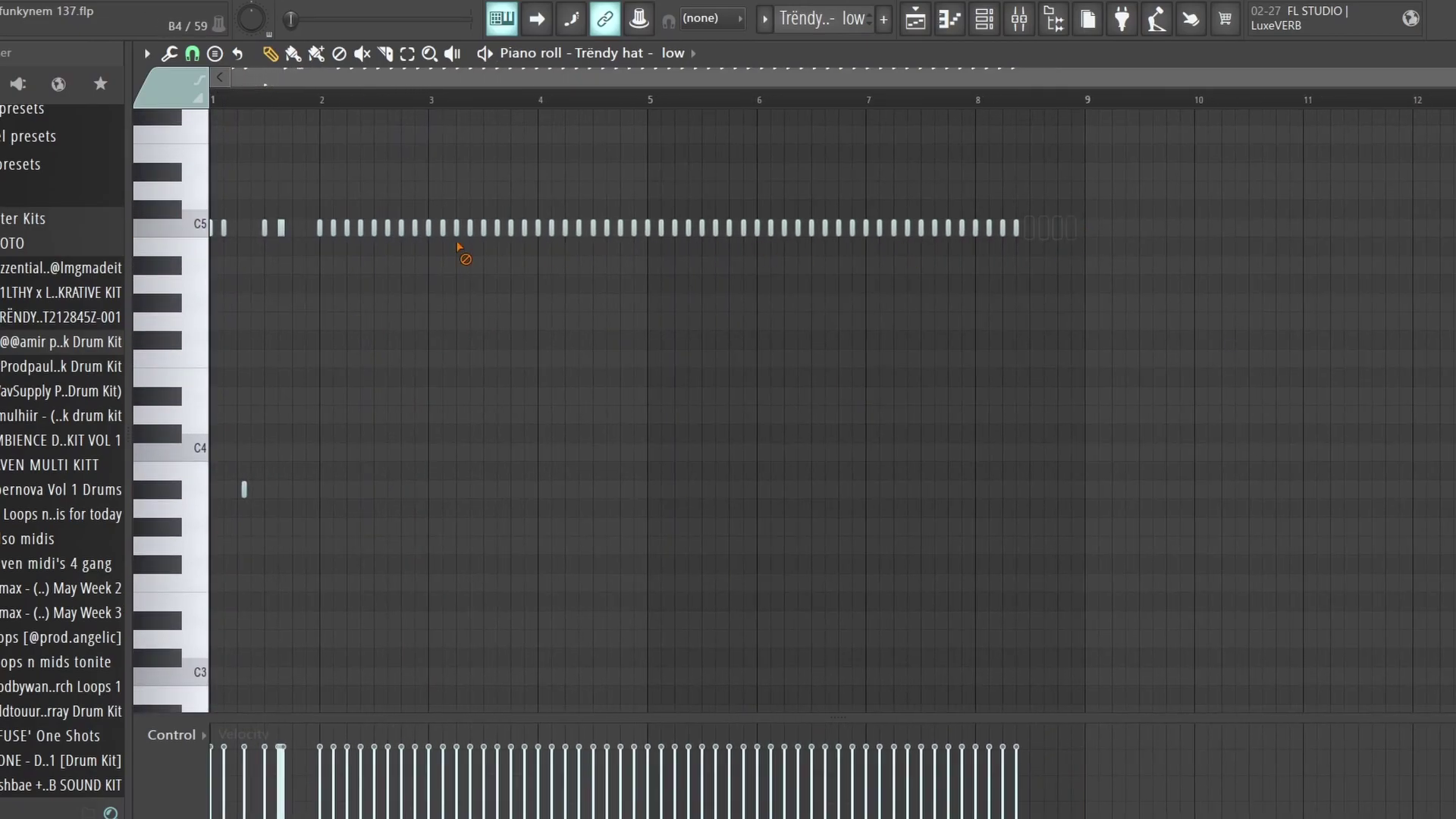
{"action": "right_click", "coordinate": [328, 234]}
{"action": "scroll", "coordinate": [422, 215], "scroll_direction": "up", "scroll_amount": 3}
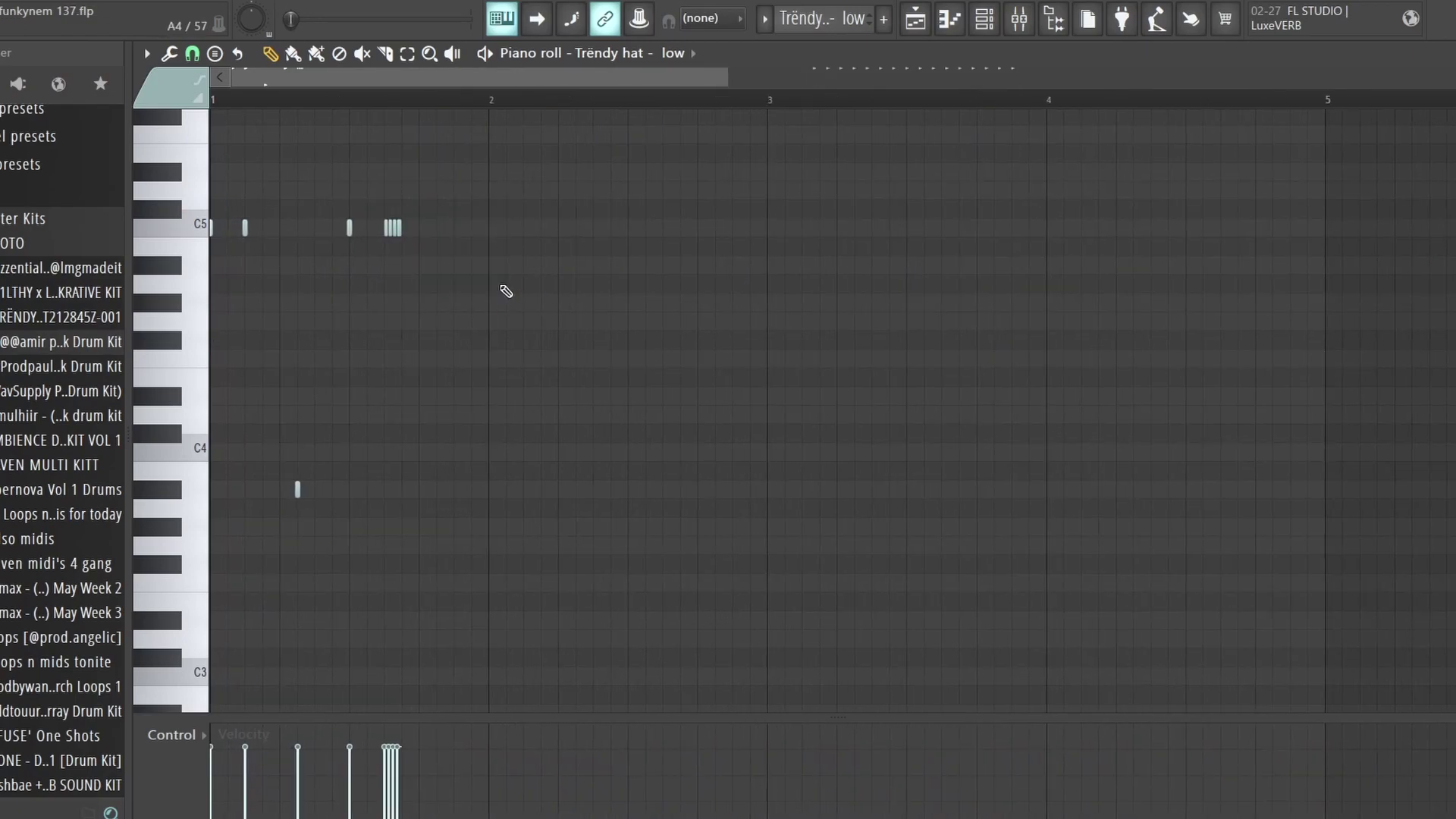
{"action": "scroll", "coordinate": [504, 292], "scroll_direction": "down", "scroll_amount": 3}
{"action": "scroll", "coordinate": [500, 313], "scroll_direction": "down", "scroll_amount": 1}
{"action": "right_click", "coordinate": [1054, 237]}
{"action": "right_click", "coordinate": [244, 490]}
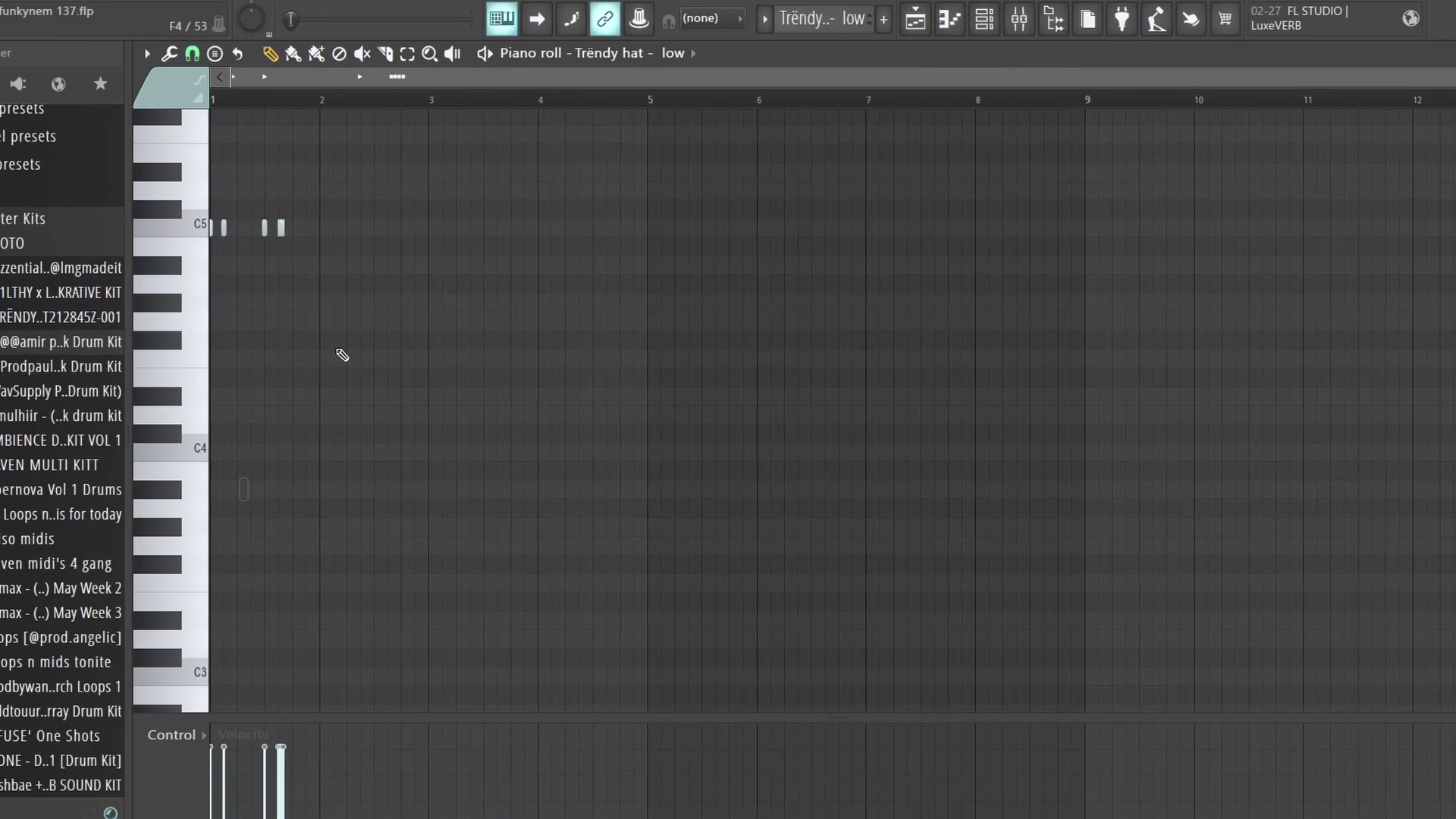
{"action": "right_click", "coordinate": [301, 232]}
Return to the Playlist, place the Trëndy 808 - lean pattern at bar 1 of Track 13, and open it in the Piano roll.
{"action": "left_click", "coordinate": [916, 18]}
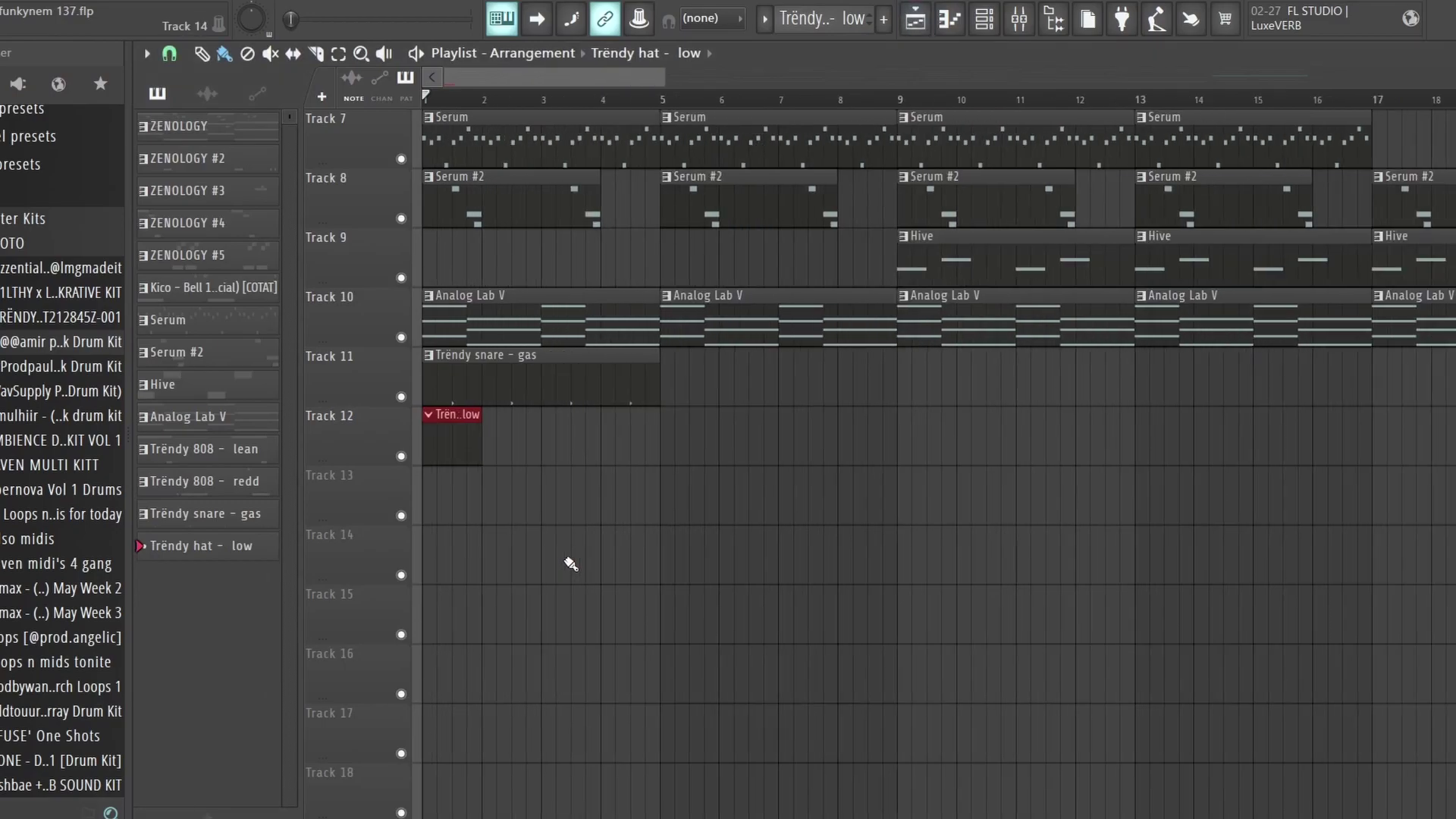
{"action": "left_click", "coordinate": [201, 488]}
{"action": "left_click", "coordinate": [447, 464]}
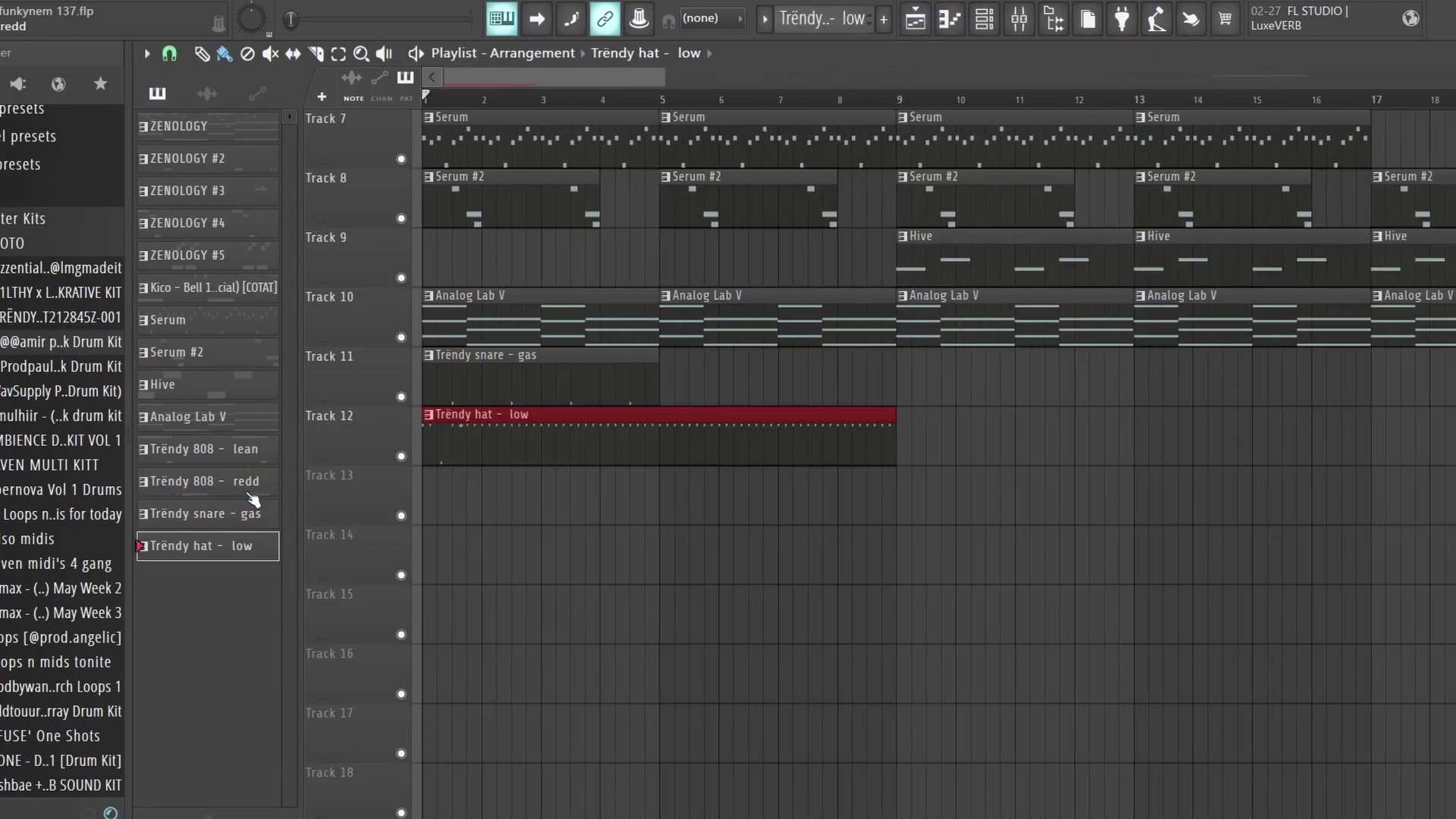
{"action": "left_click", "coordinate": [219, 457]}
{"action": "double_click", "coordinate": [517, 489]}
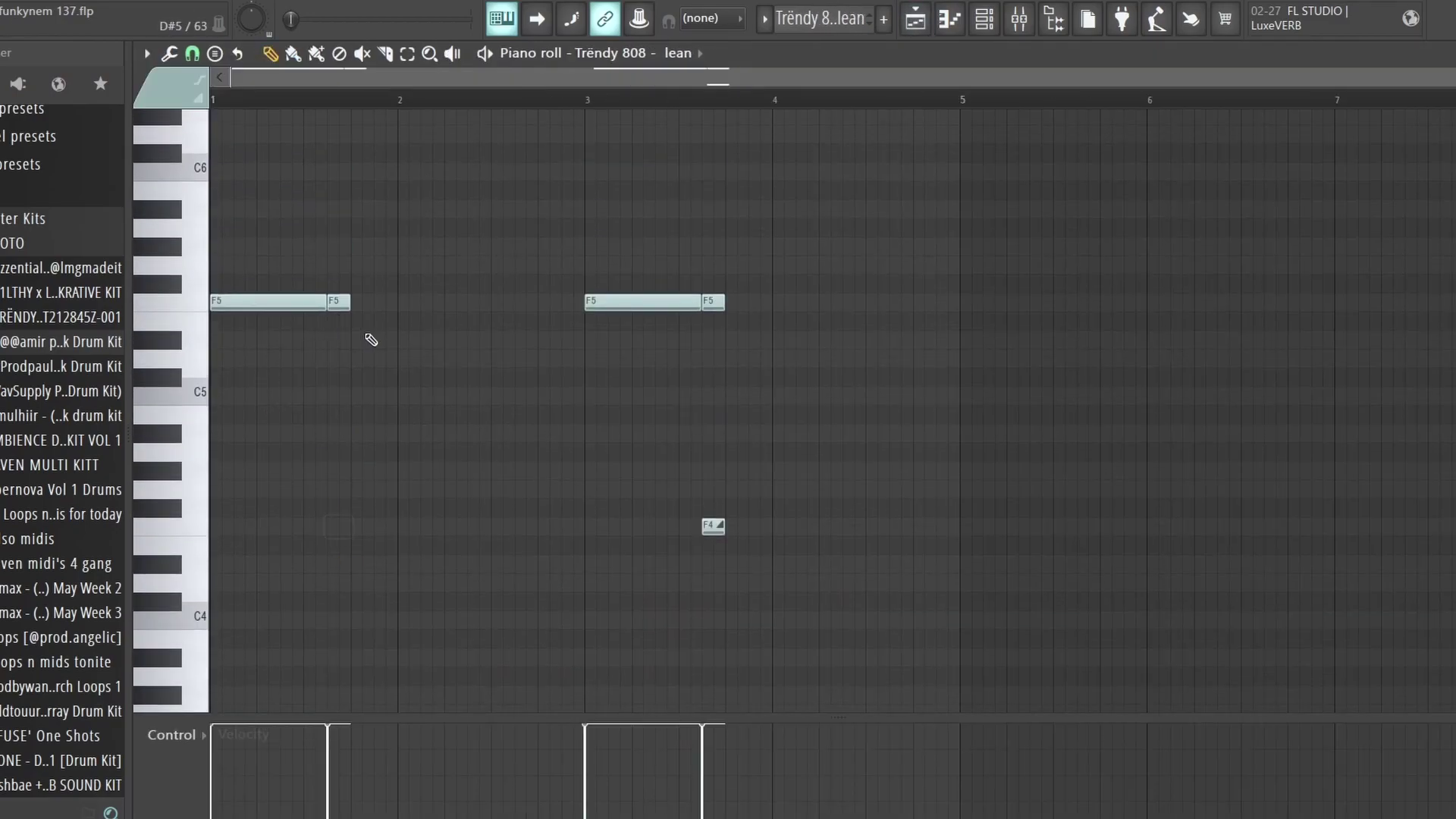
Try a busier 808 rhythm by shortening the first F5, moving the second, adding three F5 notes in bars 1 and 2, and playing it.
{"action": "left_click_drag", "start_coordinate": [331, 302], "coordinate": [454, 304]}
{"action": "left_click_drag", "start_coordinate": [327, 301], "coordinate": [272, 297]}
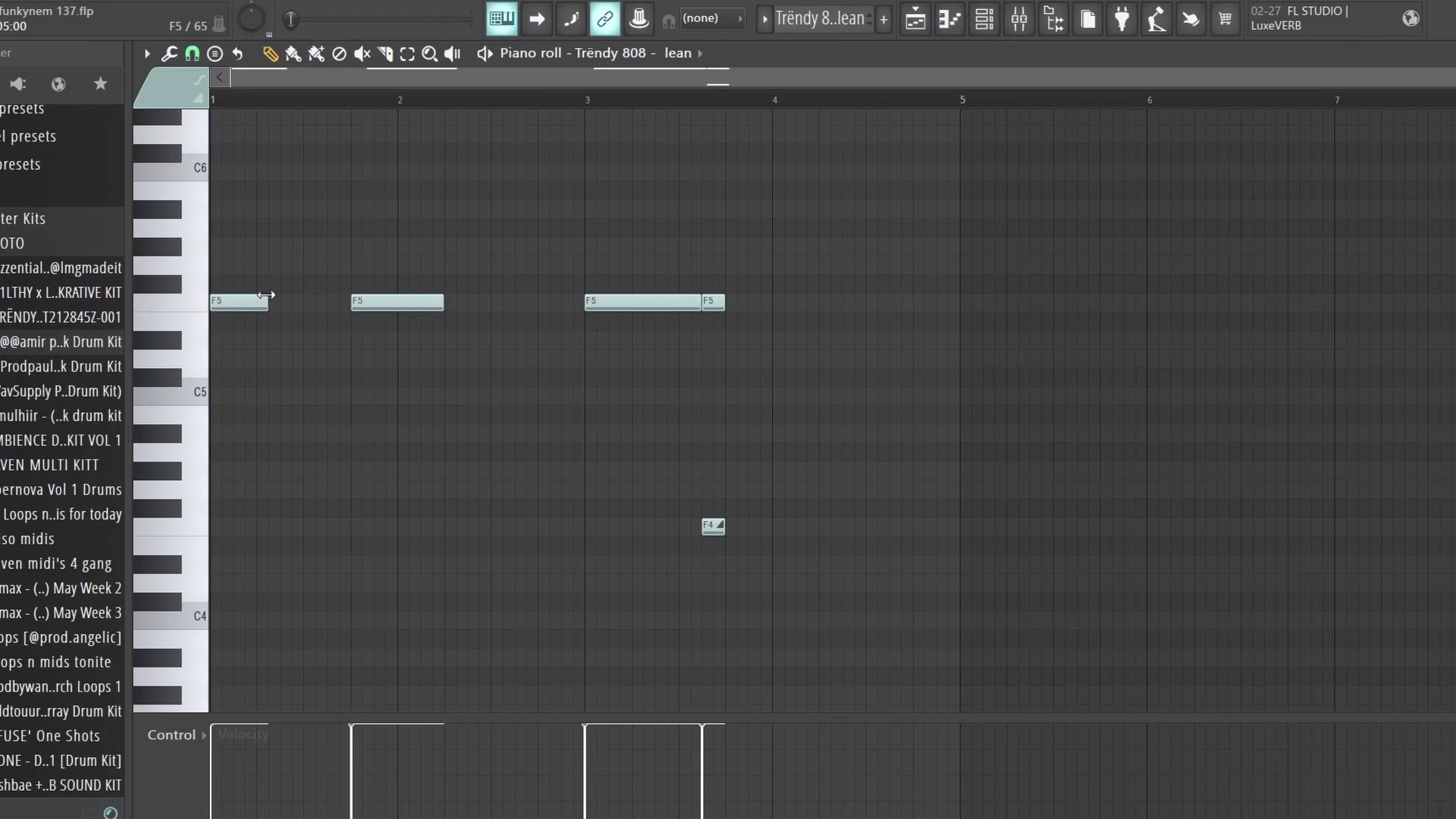
{"action": "left_click", "coordinate": [288, 303]}
{"action": "left_click", "coordinate": [309, 305]}
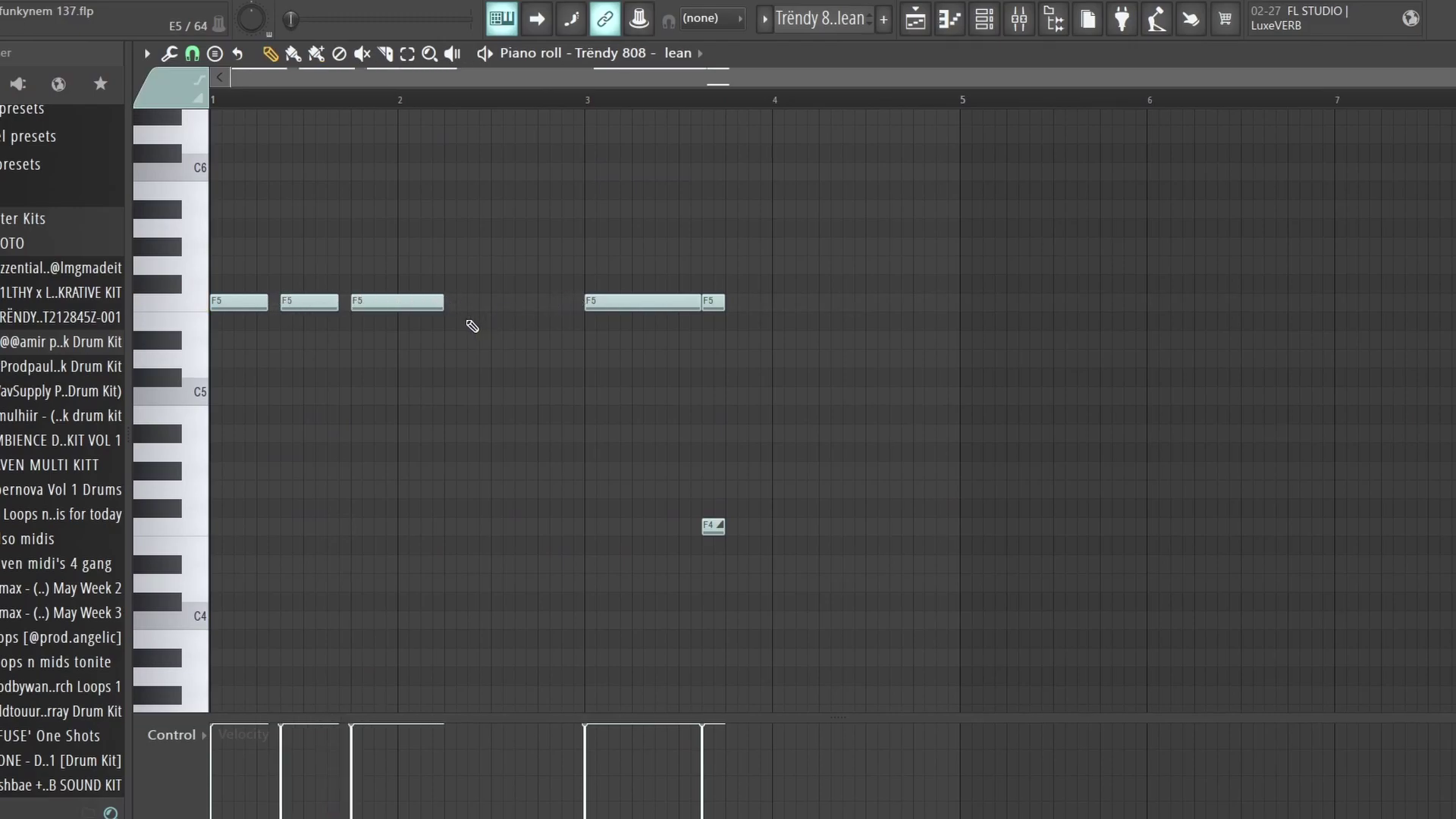
{"action": "left_click", "coordinate": [460, 303]}
{"action": "left_click_drag", "start_coordinate": [484, 307], "coordinate": [470, 311]}
{"action": "left_click", "coordinate": [523, 304]}
{"action": "key", "text": "space"}
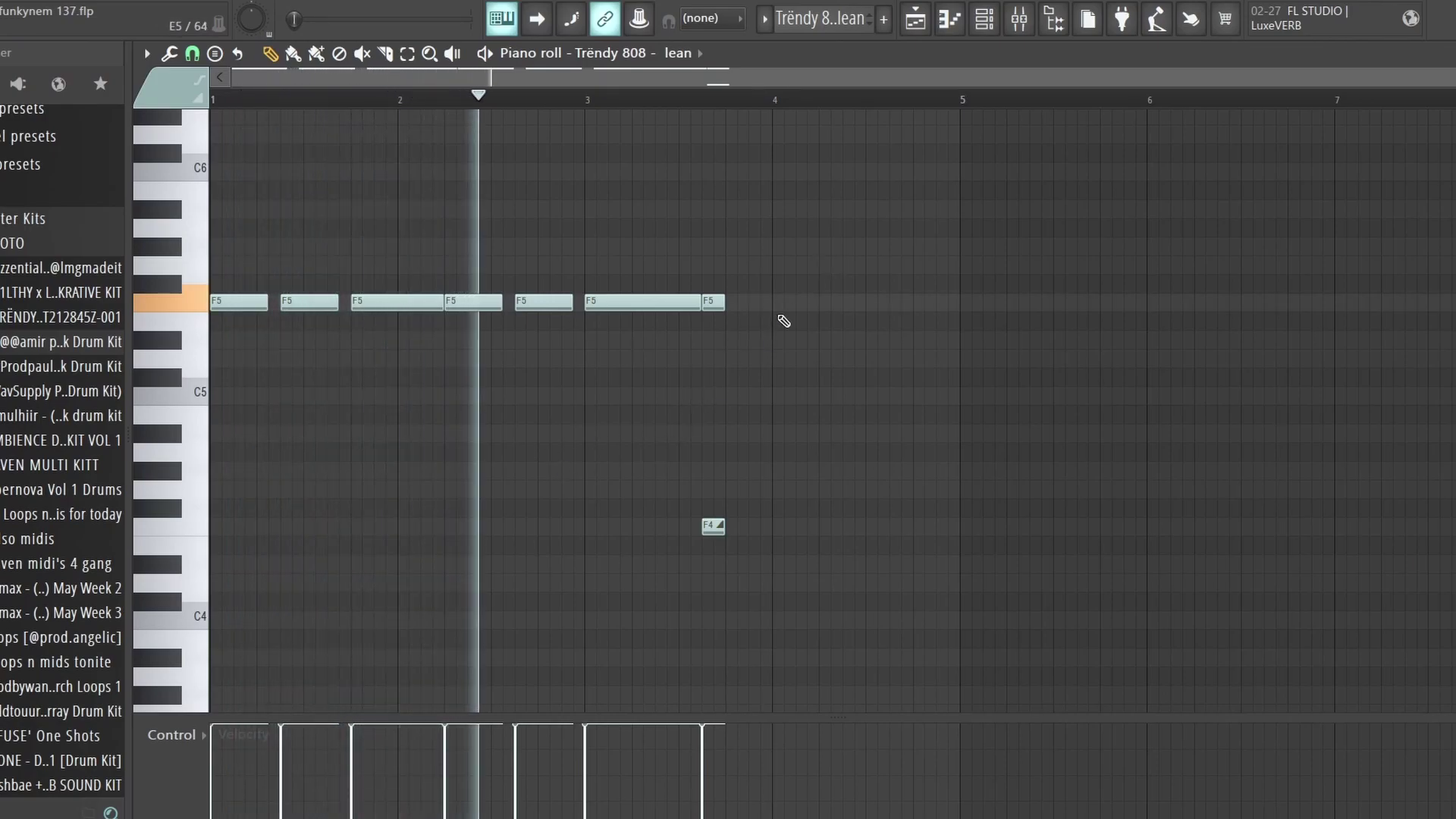
{"action": "key", "text": "space"}
Delete the F5 notes in bars 1 and 2, and undo all edits back to the original 808 pattern.
{"action": "left_click_drag", "start_coordinate": [559, 300], "coordinate": [195, 320]}
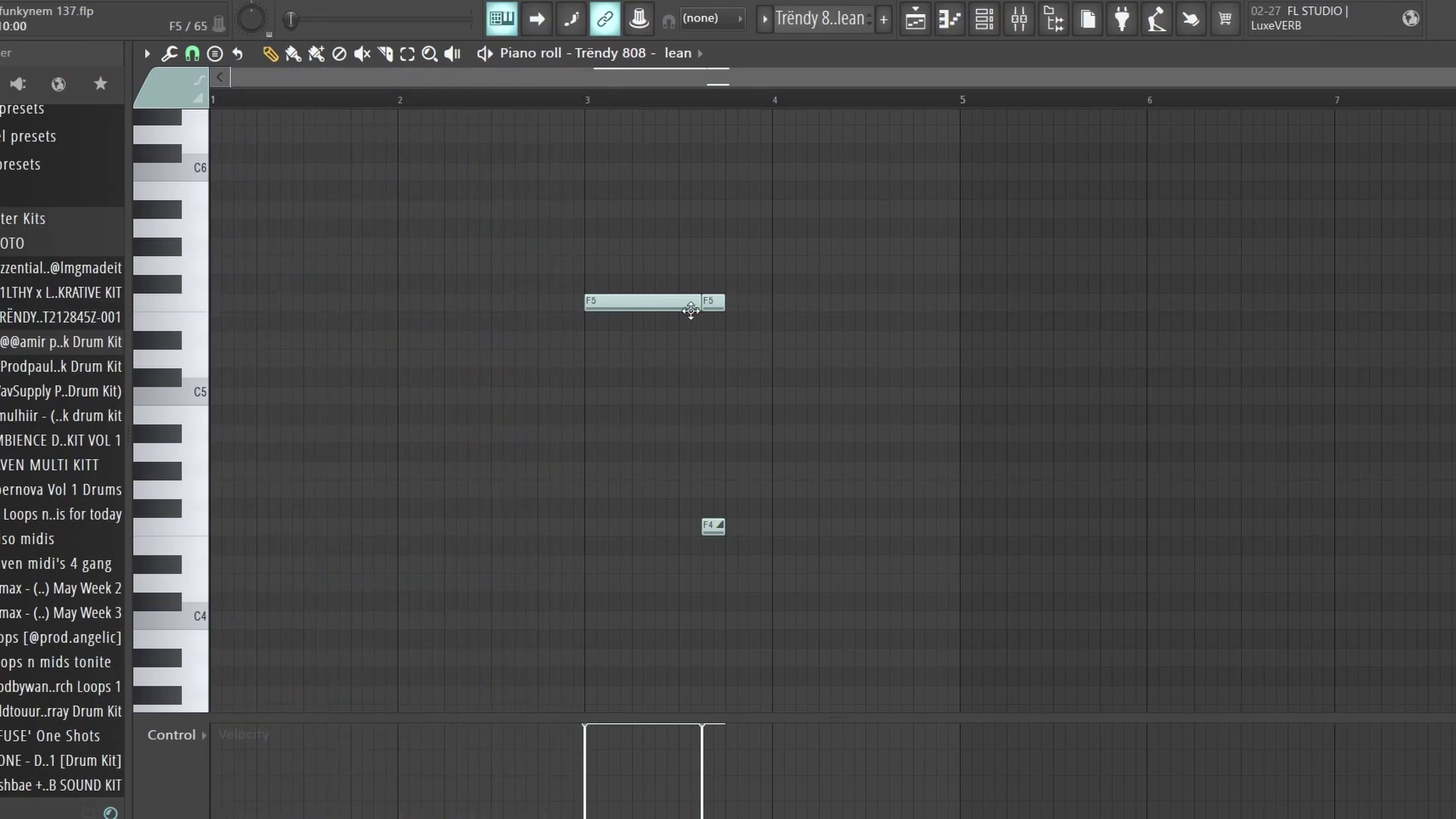
{"action": "key", "text": "ctrl+z"}
{"action": "key", "text": "ctrl+z"}
{"action": "key", "text": "ctrl+z"}
{"action": "key", "text": "ctrl+z"}
{"action": "key", "text": "ctrl+z"}
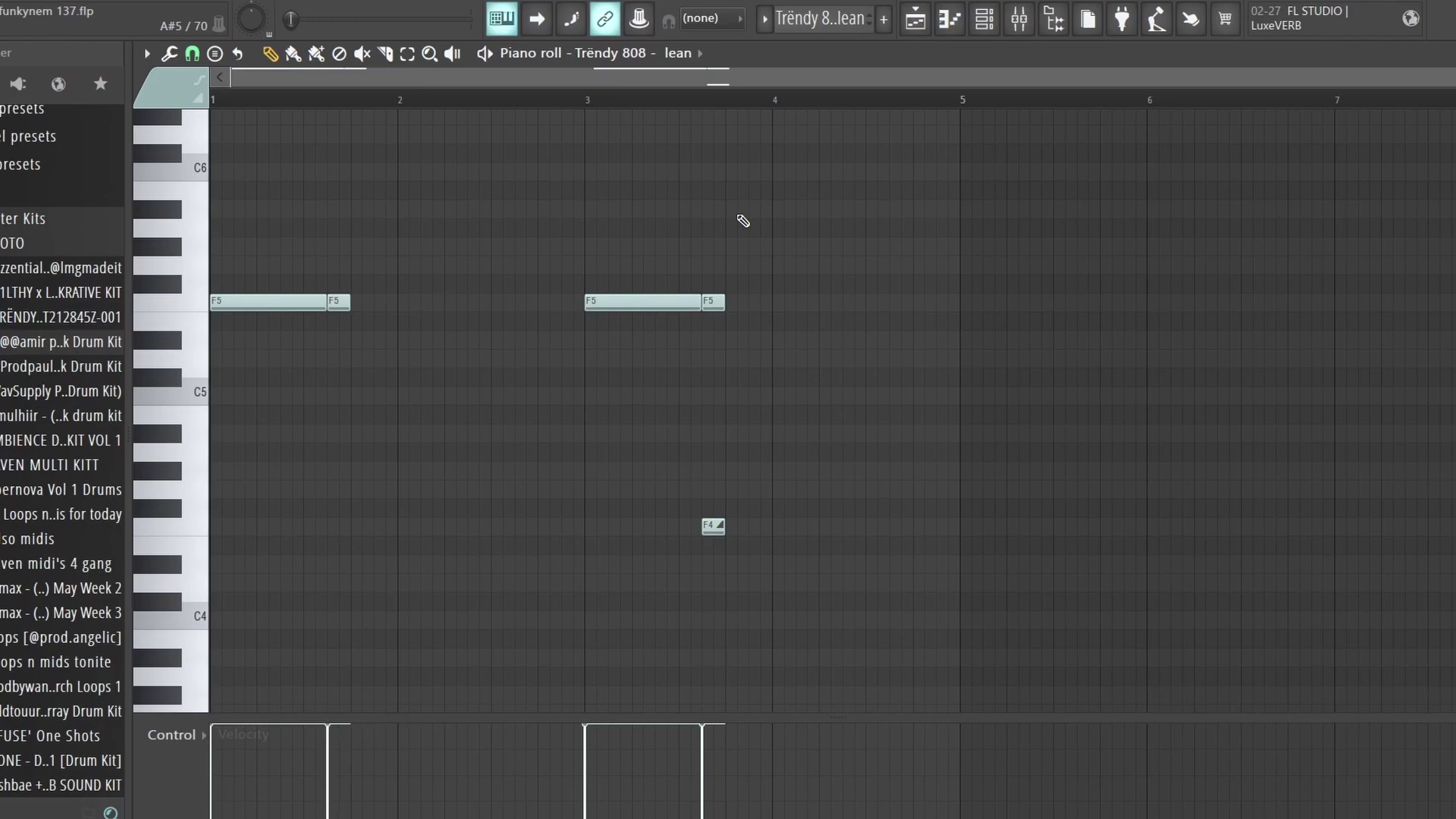
Open the Trëndy snare - gas pattern from the Playlist in the Piano roll and play it.
{"action": "left_click", "coordinate": [949, 19]}
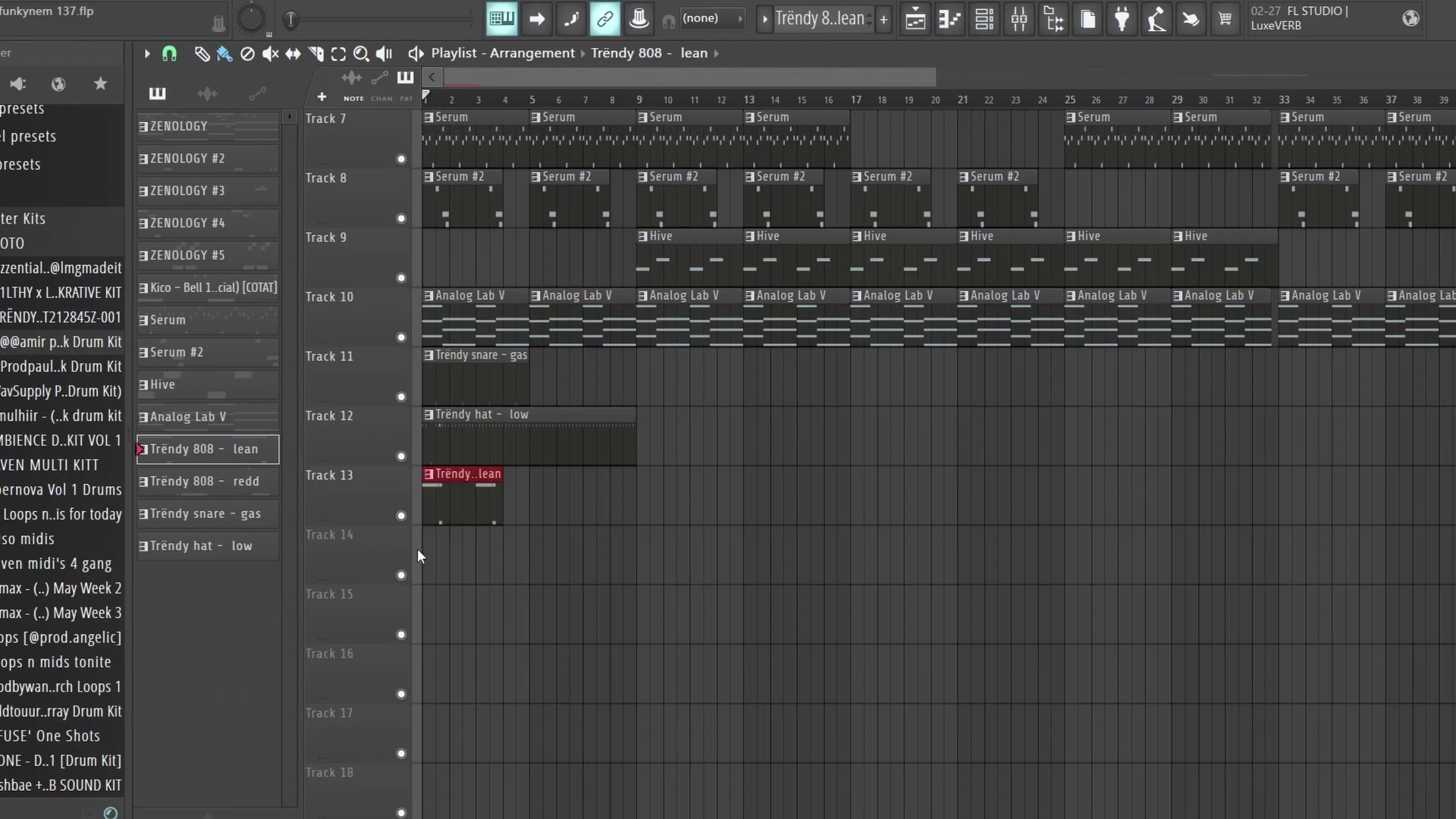
{"action": "scroll", "coordinate": [437, 549], "scroll_direction": "up", "scroll_amount": 8}
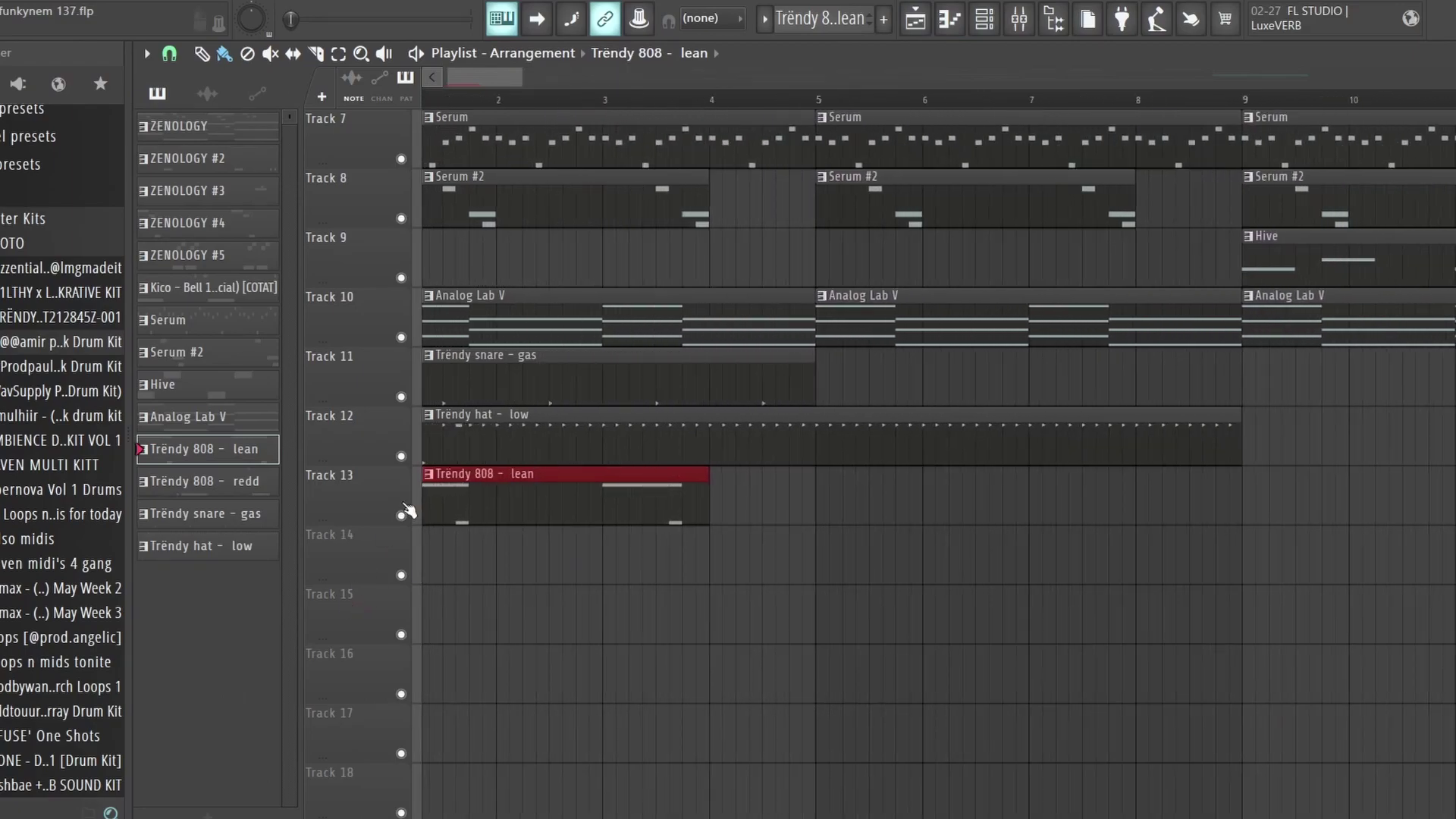
{"action": "scroll", "coordinate": [489, 402], "scroll_direction": "up", "scroll_amount": 1}
{"action": "double_click", "coordinate": [493, 439]}
{"action": "scroll", "coordinate": [493, 438], "scroll_direction": "down", "scroll_amount": 1}
{"action": "scroll", "coordinate": [403, 448], "scroll_direction": "up", "scroll_amount": 4}
{"action": "key", "text": "space"}
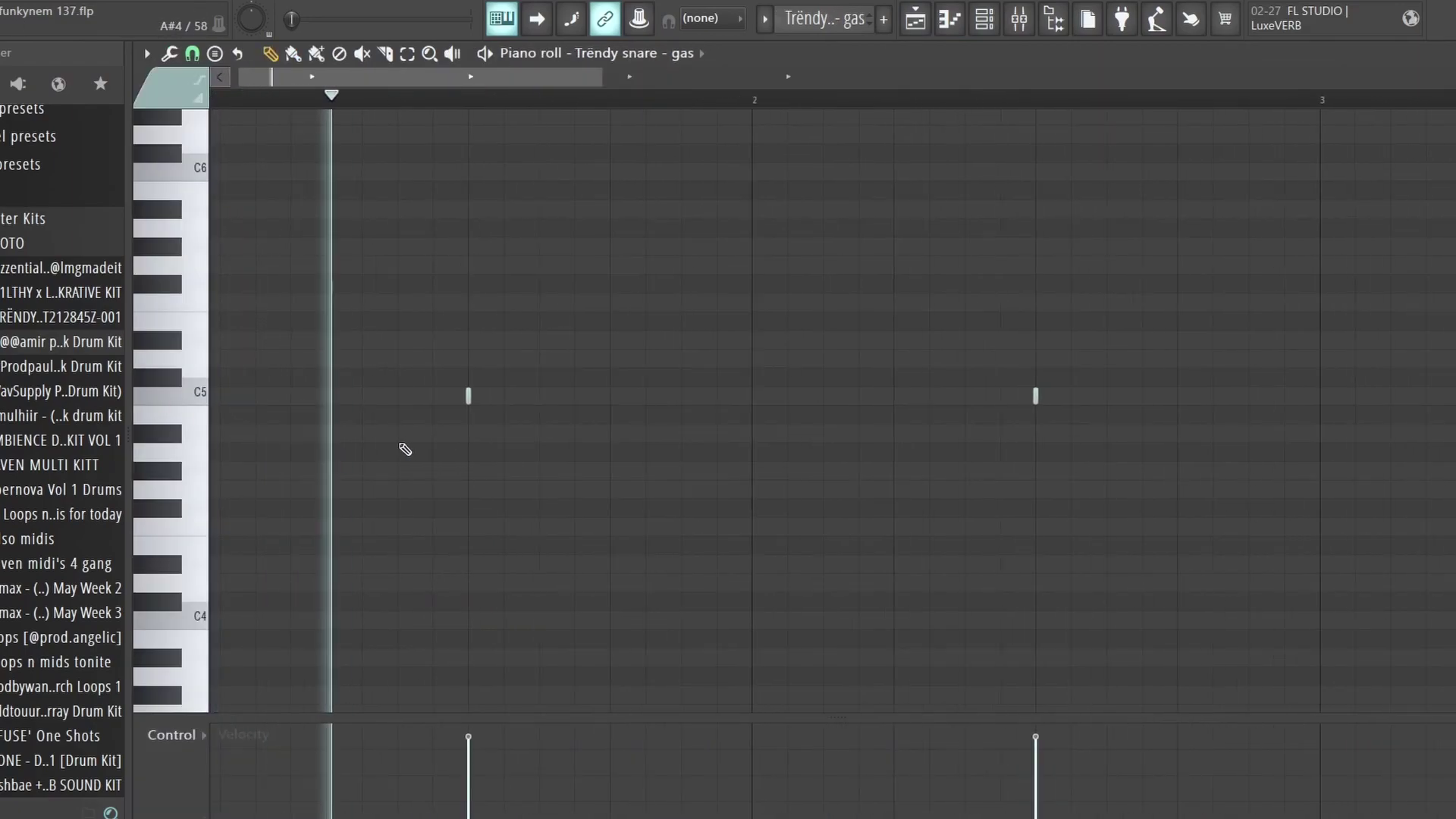
Try an extra long C5 snare note in the first half of bar 2, and delete it again.
{"action": "left_click", "coordinate": [848, 395]}
{"action": "scroll", "coordinate": [851, 425], "scroll_direction": "down", "scroll_amount": 2}
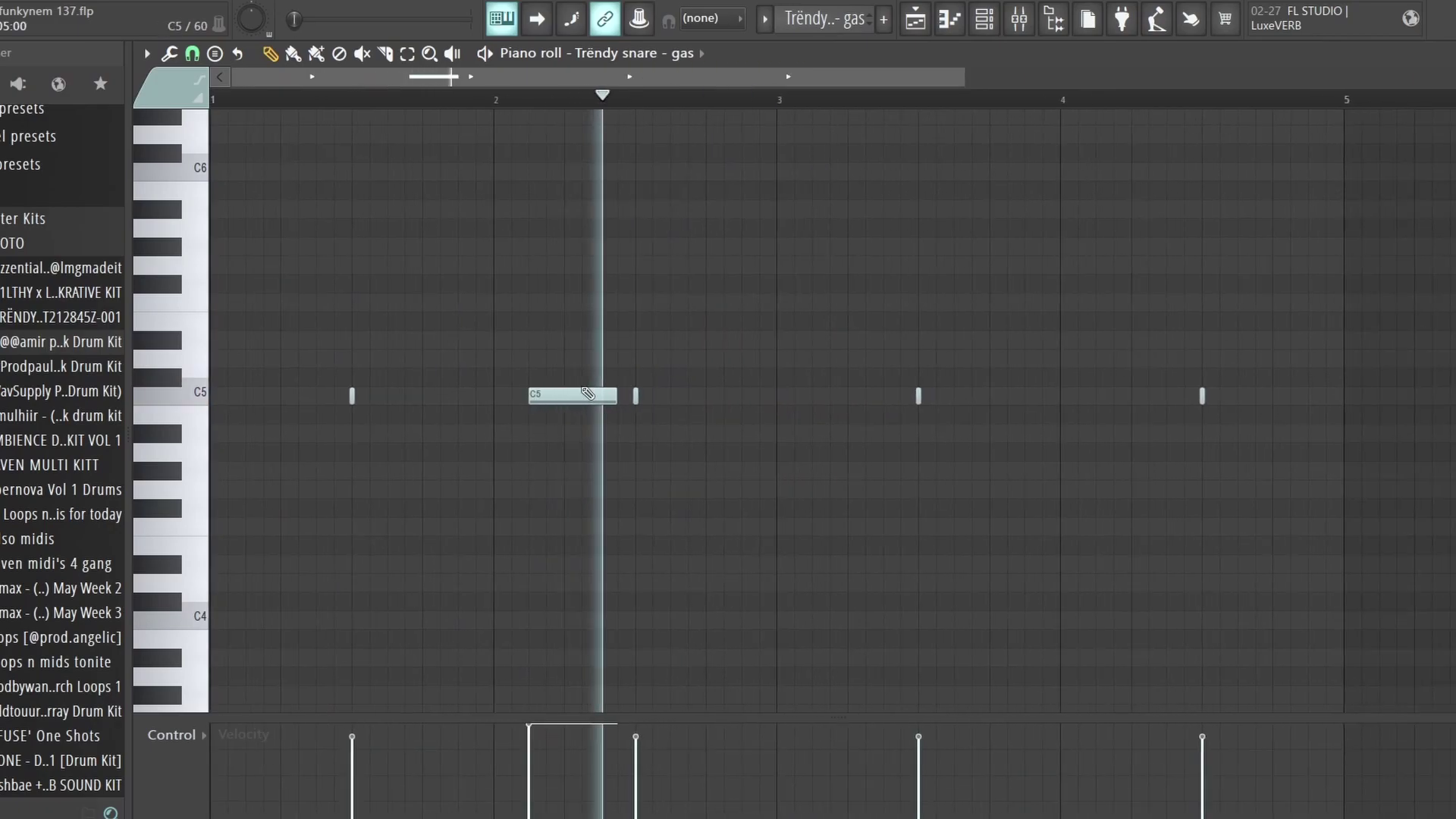
{"action": "right_click", "coordinate": [557, 398]}
Return to the Playlist and trim the Trëndy hat - low clip on Track 12 to end at bar 5.
{"action": "left_click", "coordinate": [915, 18]}
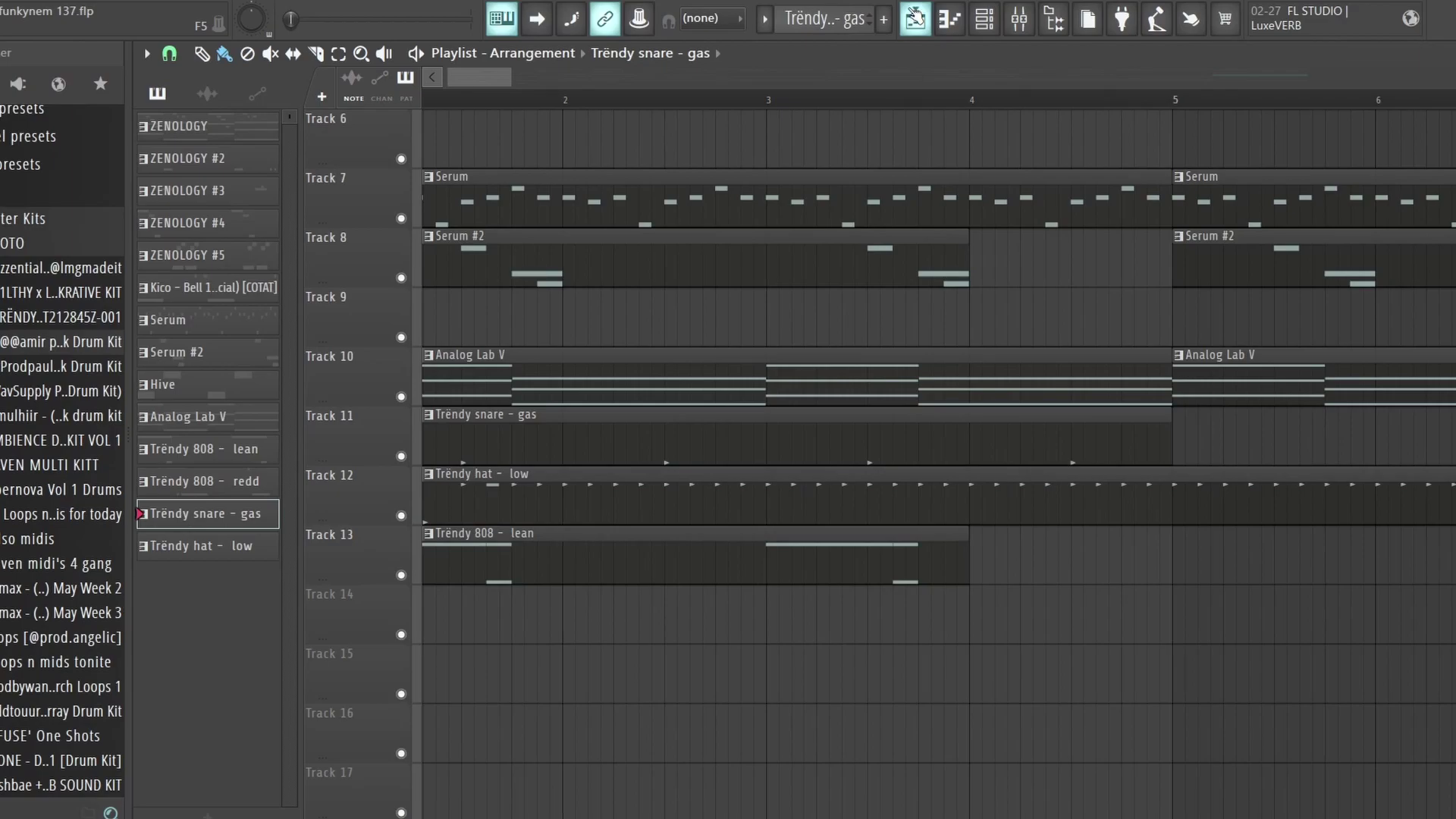
{"action": "scroll", "coordinate": [1021, 381], "scroll_direction": "down", "scroll_amount": 5}
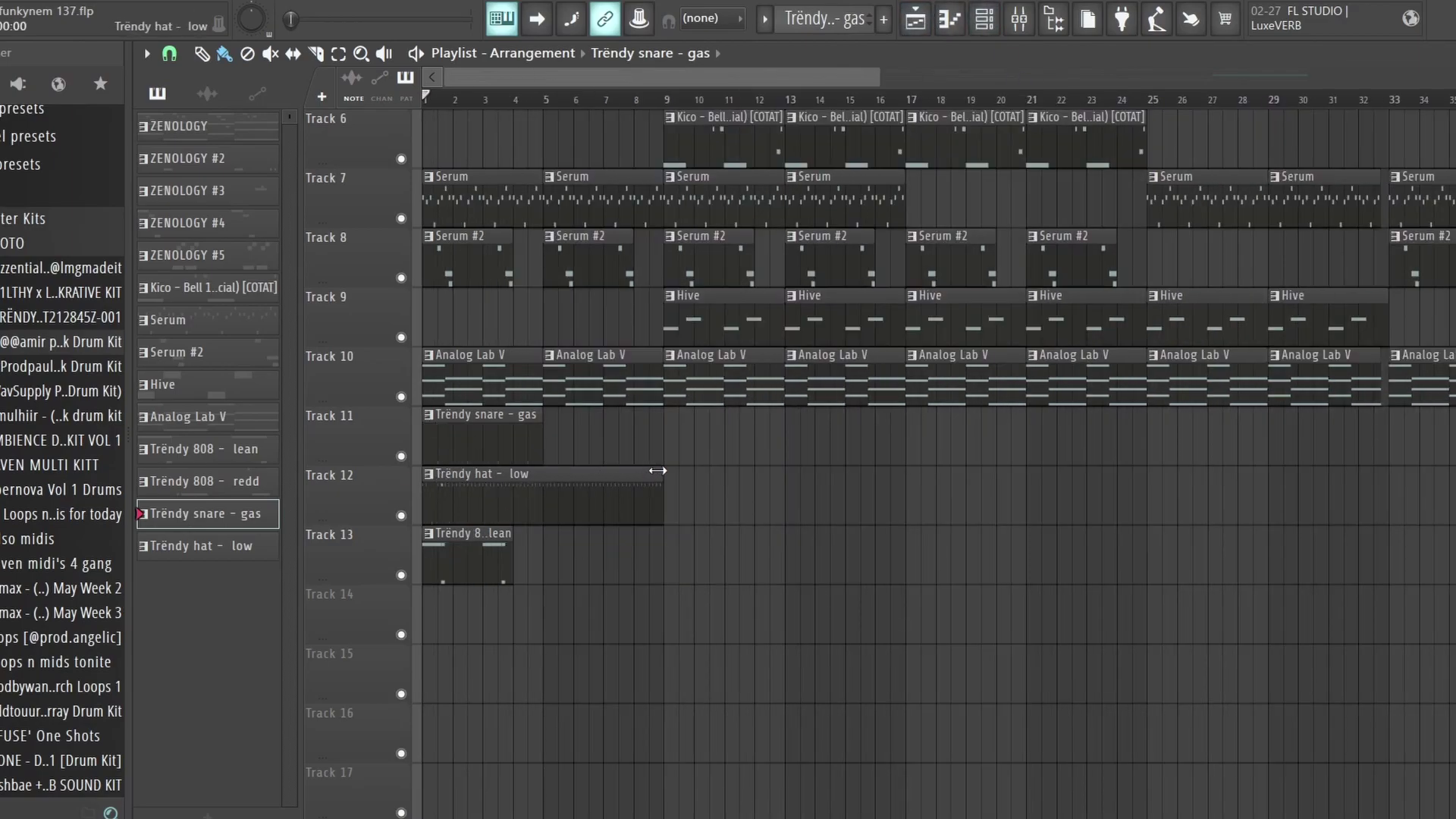
{"action": "left_click", "coordinate": [537, 490]}
{"action": "left_click_drag", "start_coordinate": [663, 471], "coordinate": [543, 476]}
Extend the Trëndy 808 - lean clip on Track 13 to end at bar 5.
{"action": "scroll", "coordinate": [572, 516], "scroll_direction": "up", "scroll_amount": 5}
{"action": "scroll", "coordinate": [580, 525], "scroll_direction": "down", "scroll_amount": 2}
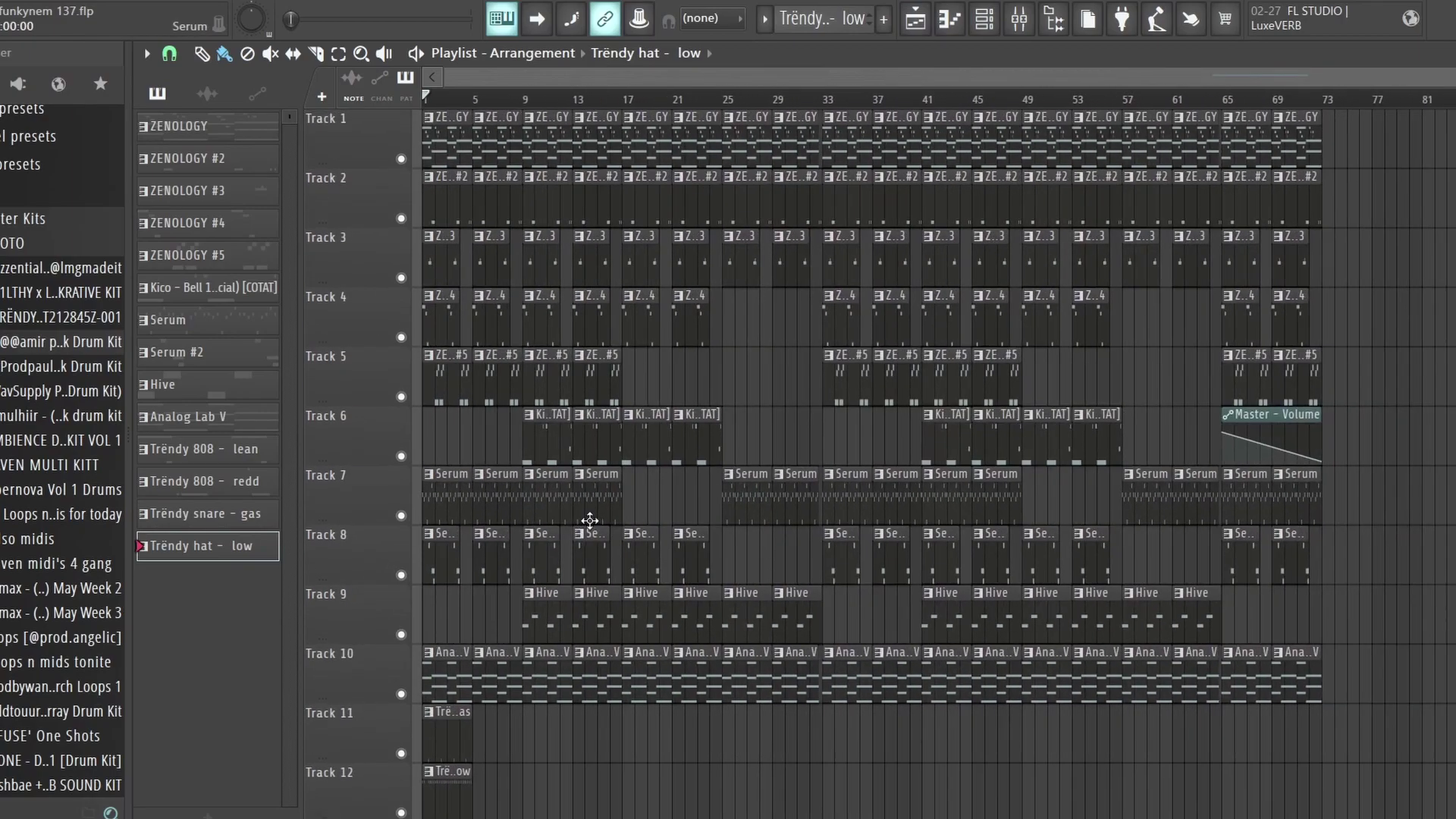
{"action": "scroll", "coordinate": [595, 519], "scroll_direction": "down", "scroll_amount": 5}
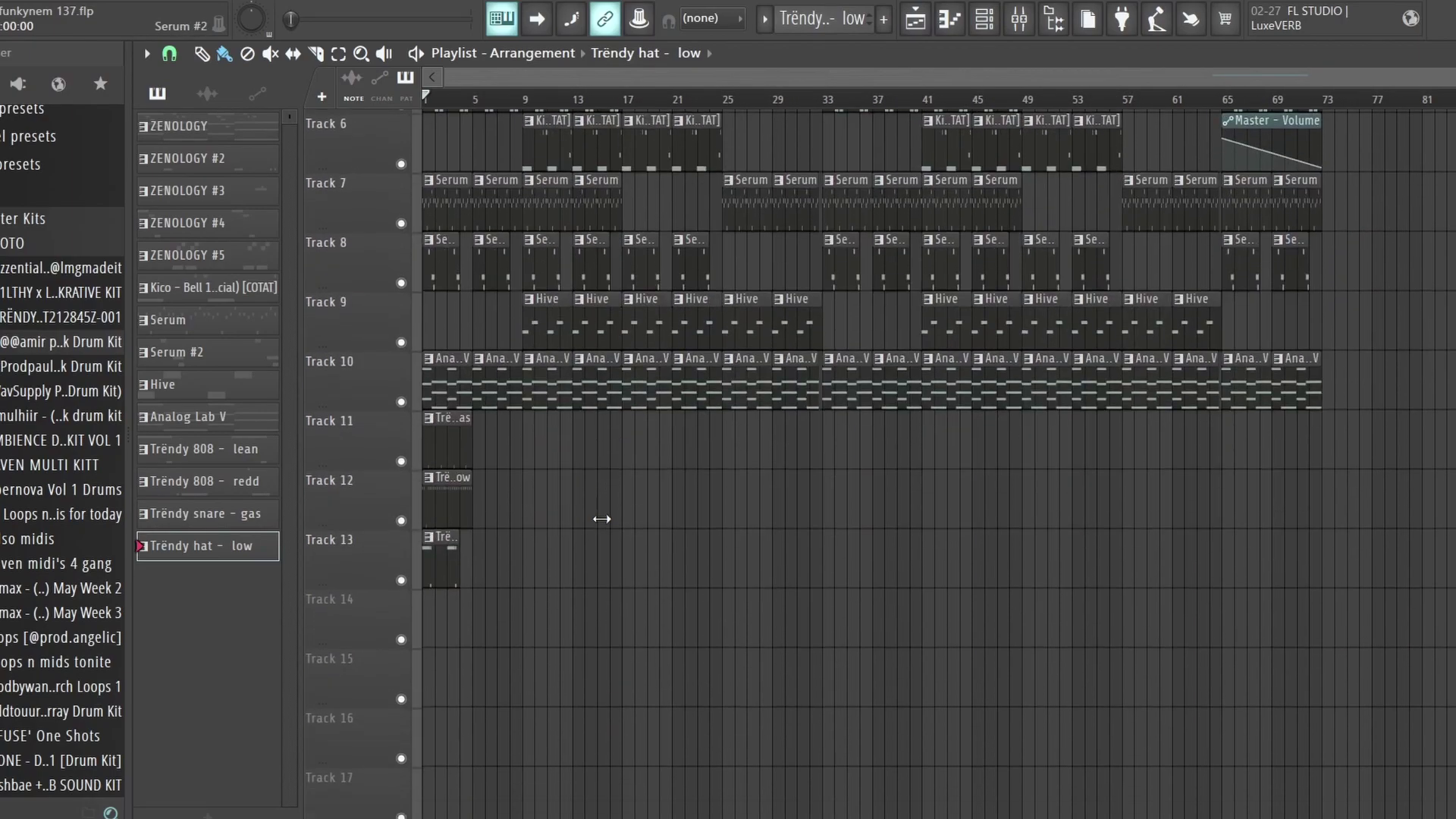
{"action": "scroll", "coordinate": [600, 518], "scroll_direction": "up", "scroll_amount": 3}
{"action": "left_click_drag", "start_coordinate": [527, 532], "coordinate": [565, 531]}
{"action": "scroll", "coordinate": [446, 567], "scroll_direction": "up", "scroll_amount": 4}
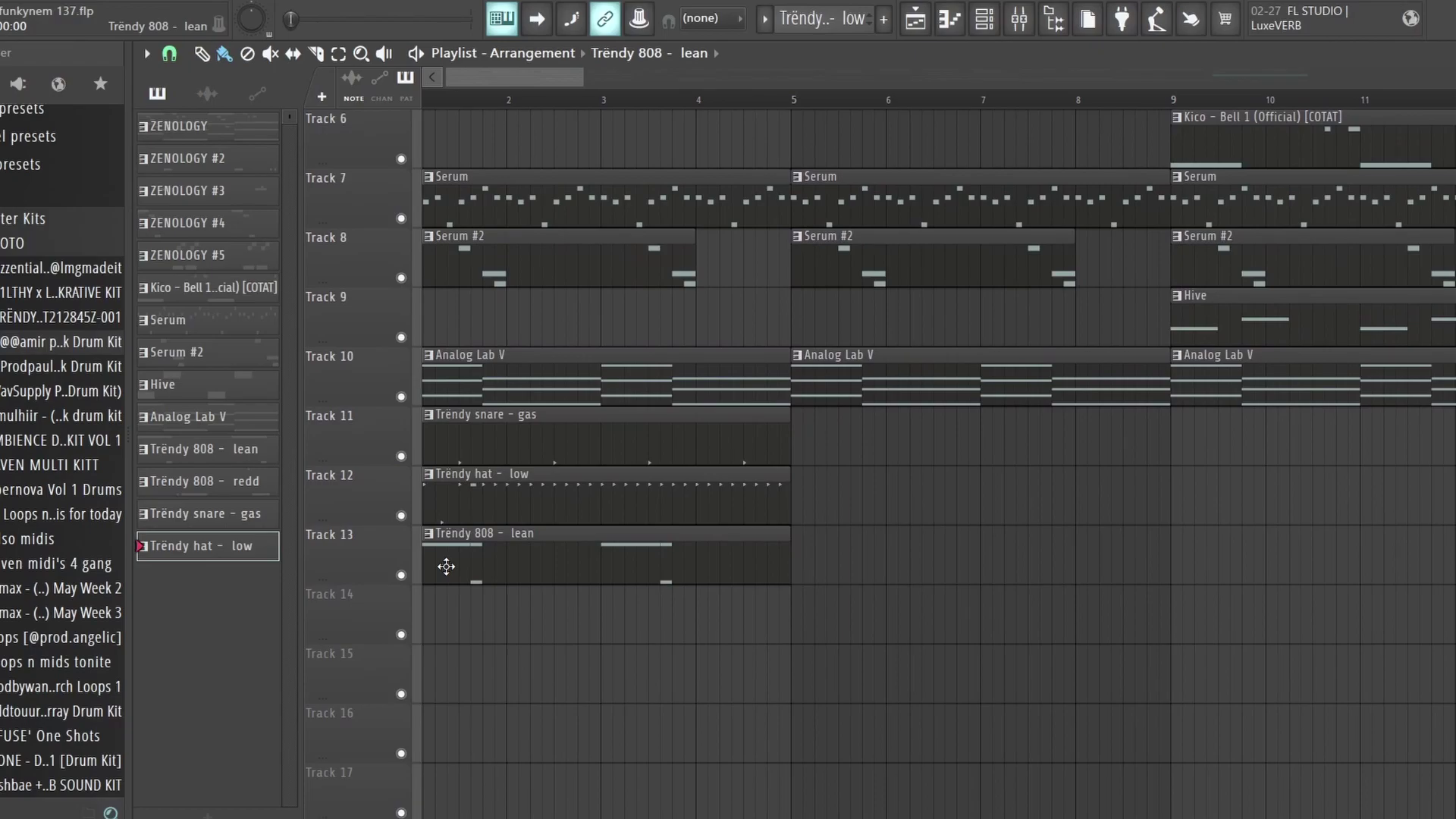
Examine the clip layout of all melody and drum tracks across the whole arrangement in the Playlist.
{"action": "scroll", "coordinate": [446, 567], "scroll_direction": "down", "scroll_amount": 1}
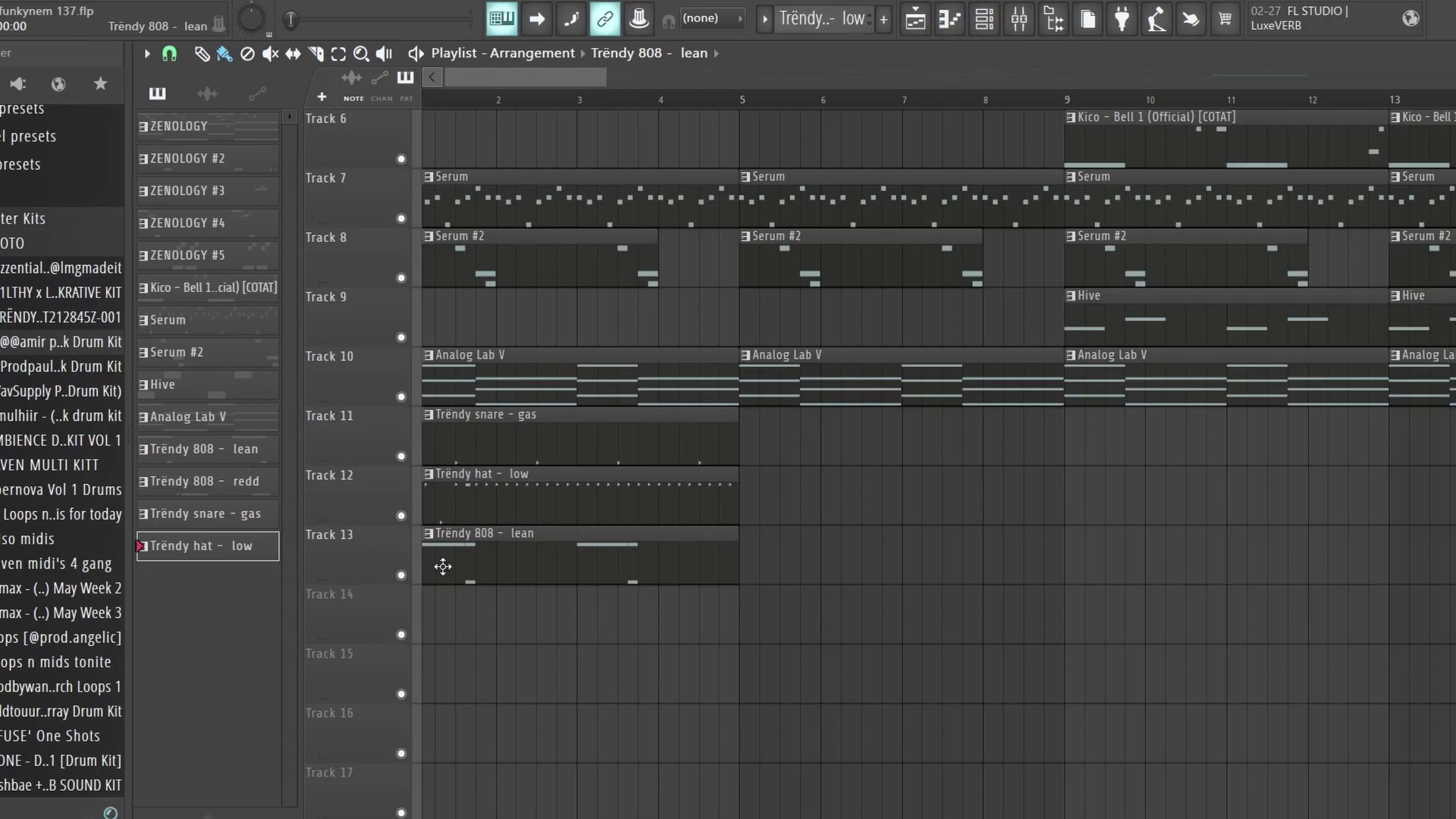
{"action": "scroll", "coordinate": [445, 568], "scroll_direction": "down", "scroll_amount": 1}
{"action": "scroll", "coordinate": [447, 569], "scroll_direction": "up", "scroll_amount": 2}
{"action": "scroll", "coordinate": [440, 566], "scroll_direction": "down", "scroll_amount": 3}
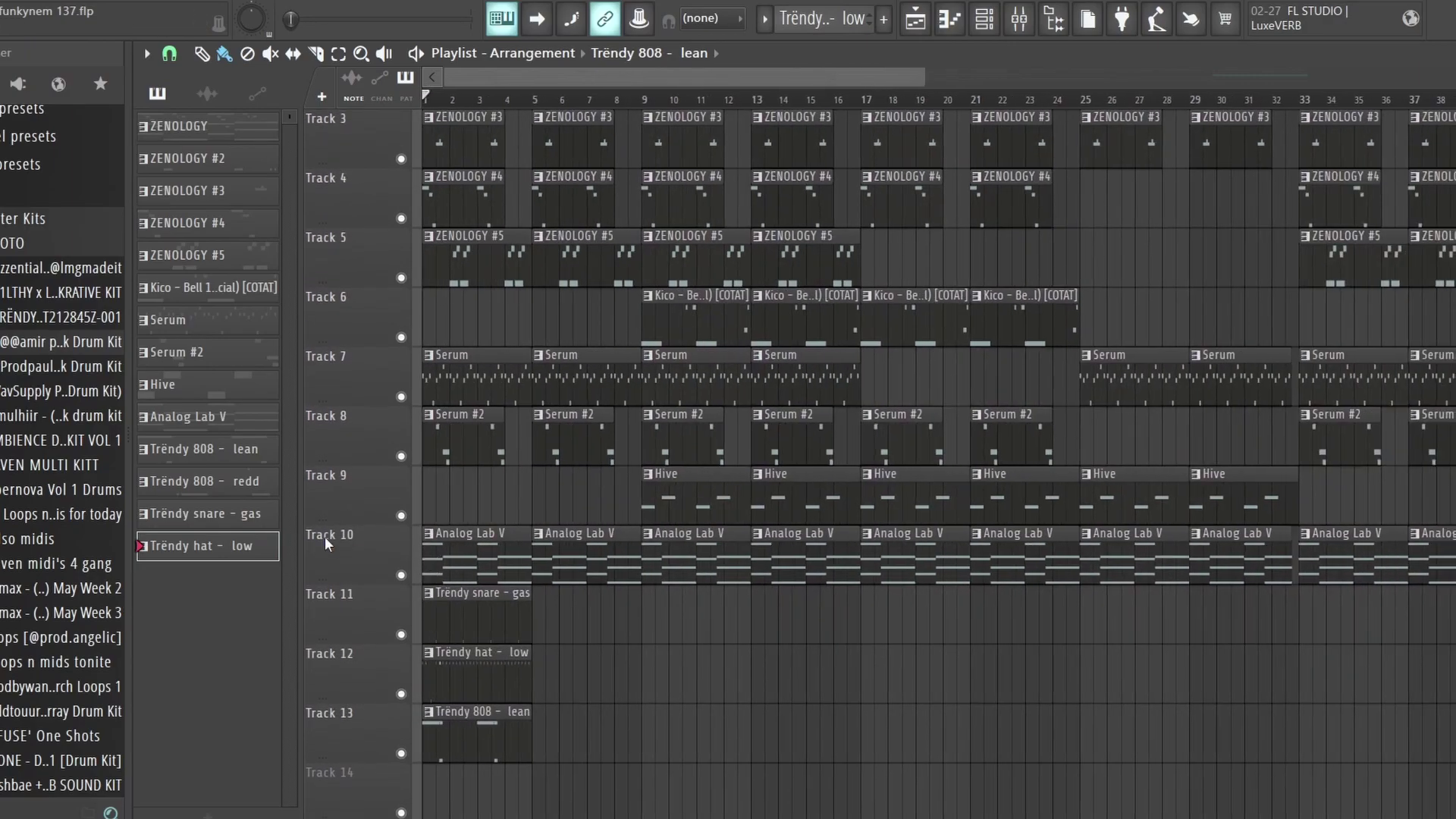
{"action": "scroll", "coordinate": [325, 537], "scroll_direction": "up", "scroll_amount": 1}
{"action": "scroll", "coordinate": [456, 318], "scroll_direction": "up", "scroll_amount": 6}
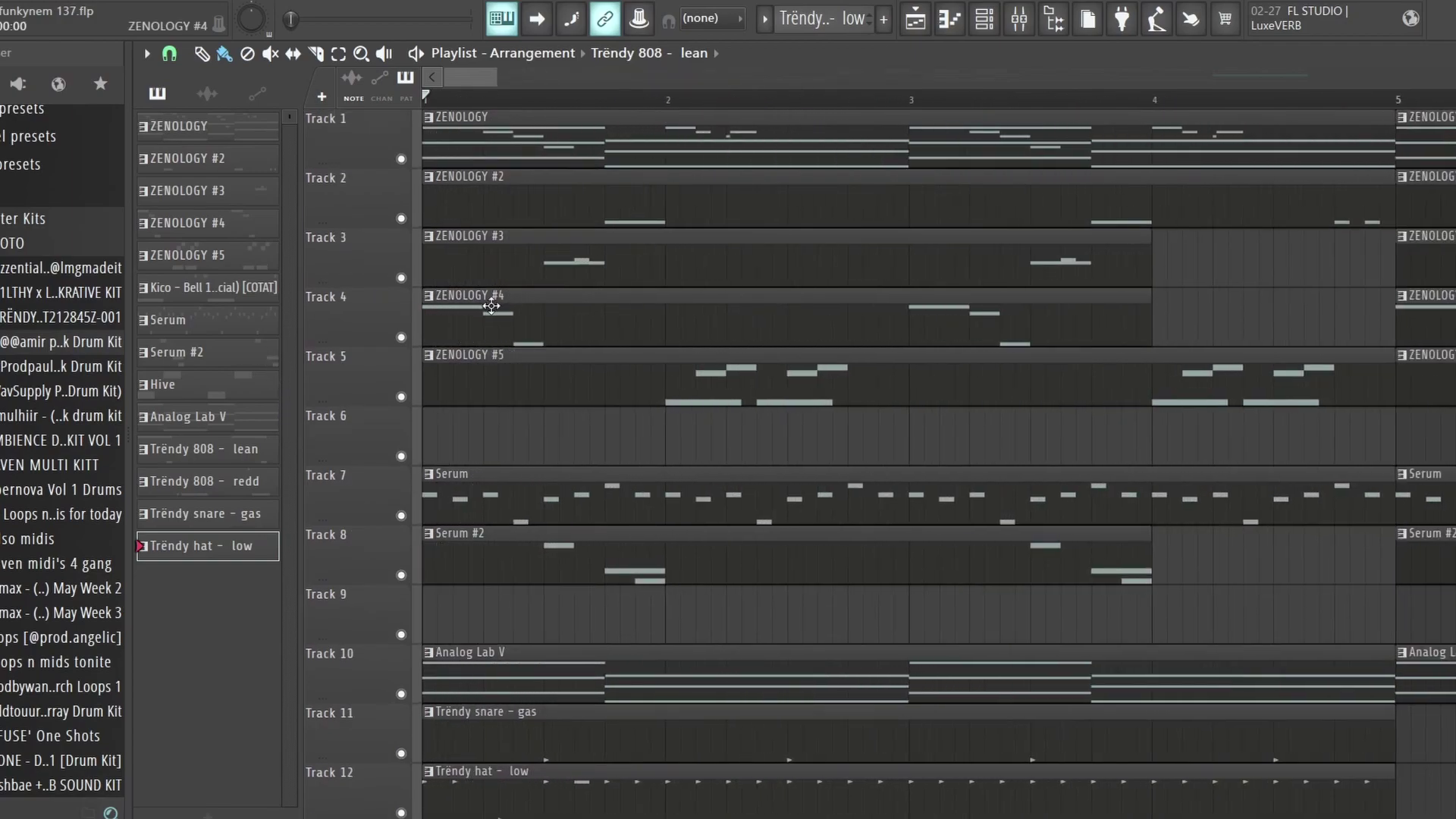
{"action": "scroll", "coordinate": [488, 299], "scroll_direction": "down", "scroll_amount": 2}
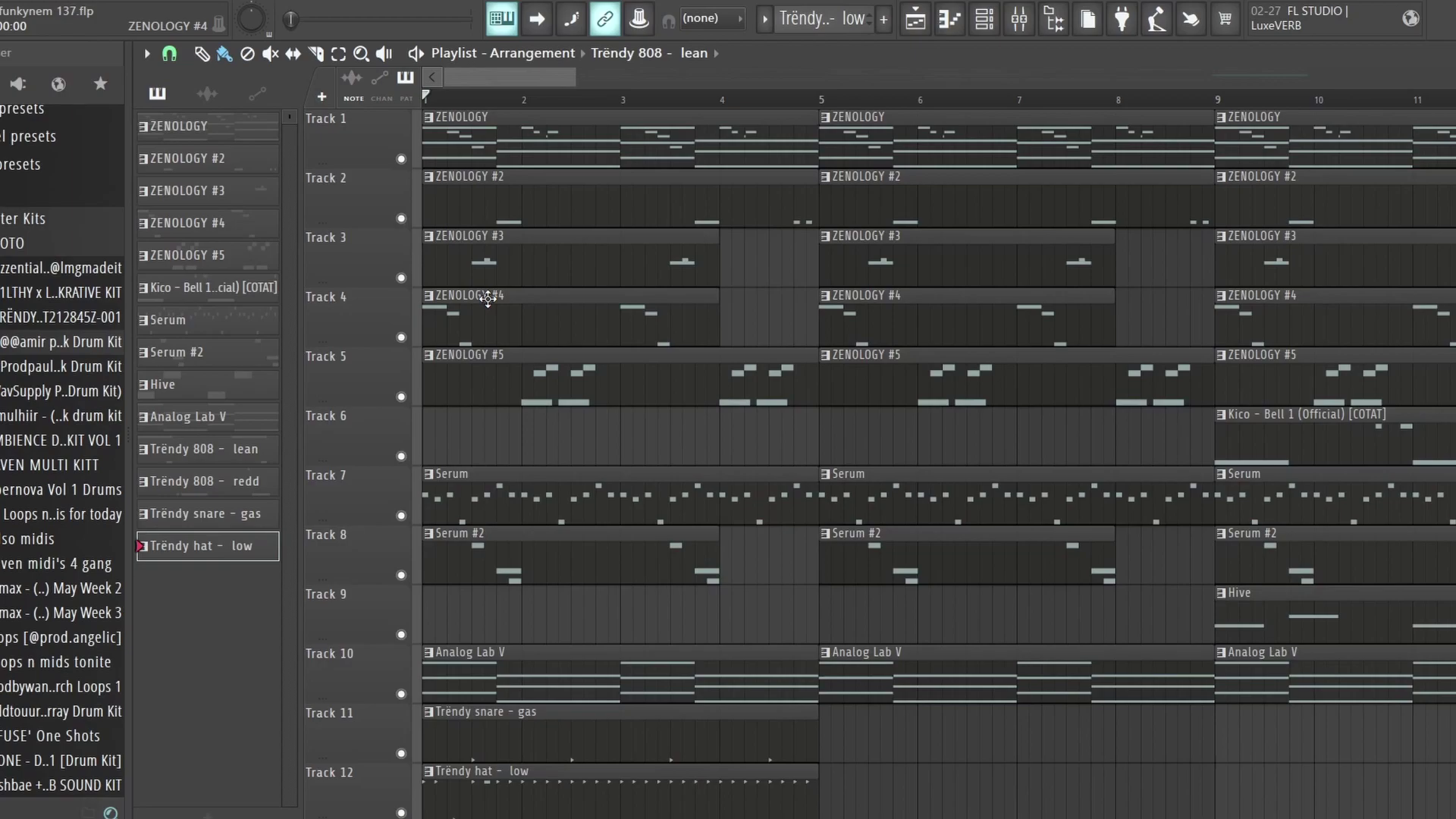
{"action": "scroll", "coordinate": [482, 361], "scroll_direction": "down", "scroll_amount": 6}
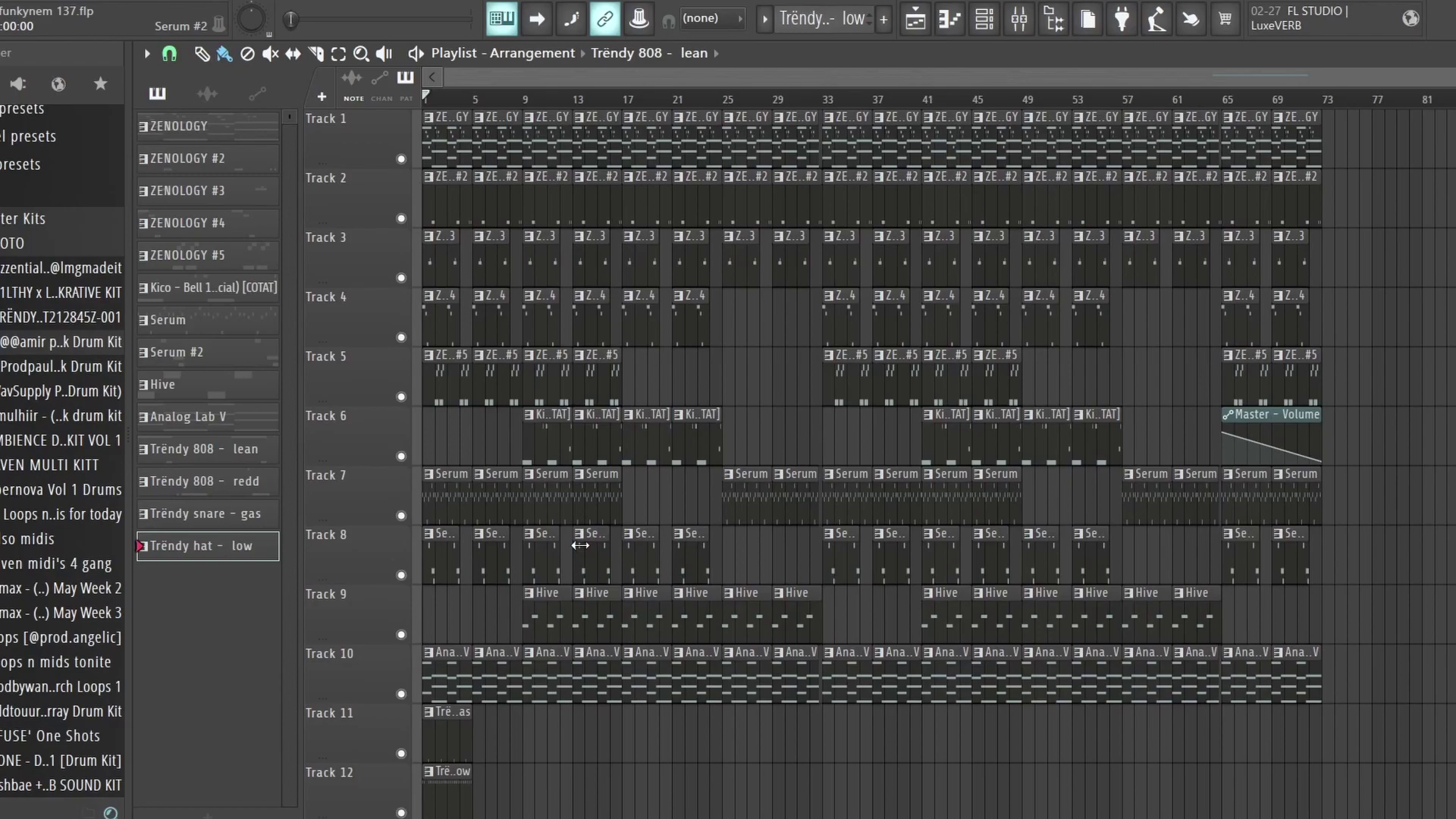
{"action": "scroll", "coordinate": [640, 525], "scroll_direction": "down", "scroll_amount": 5}
{"action": "scroll", "coordinate": [592, 519], "scroll_direction": "up", "scroll_amount": 5}
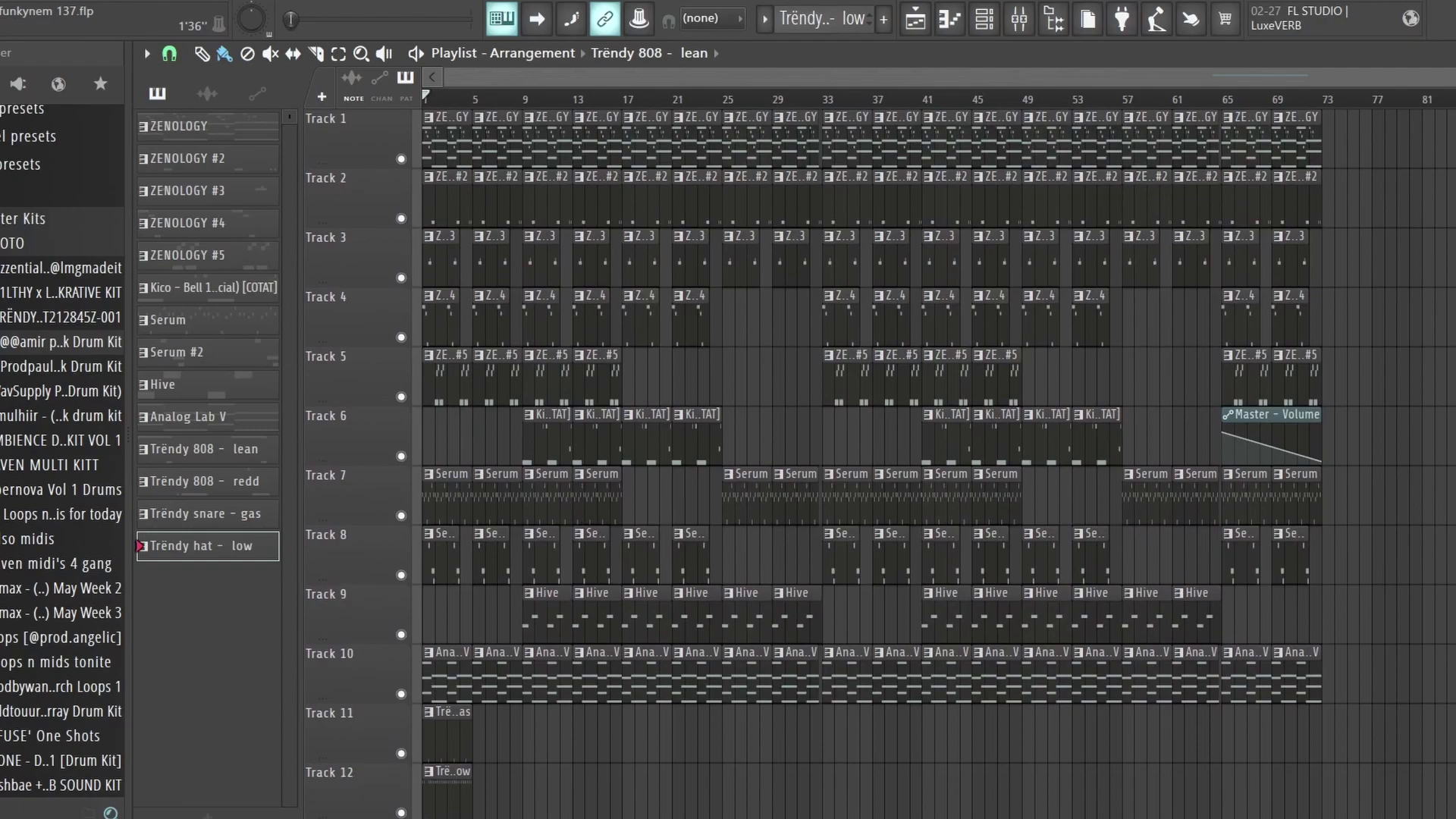